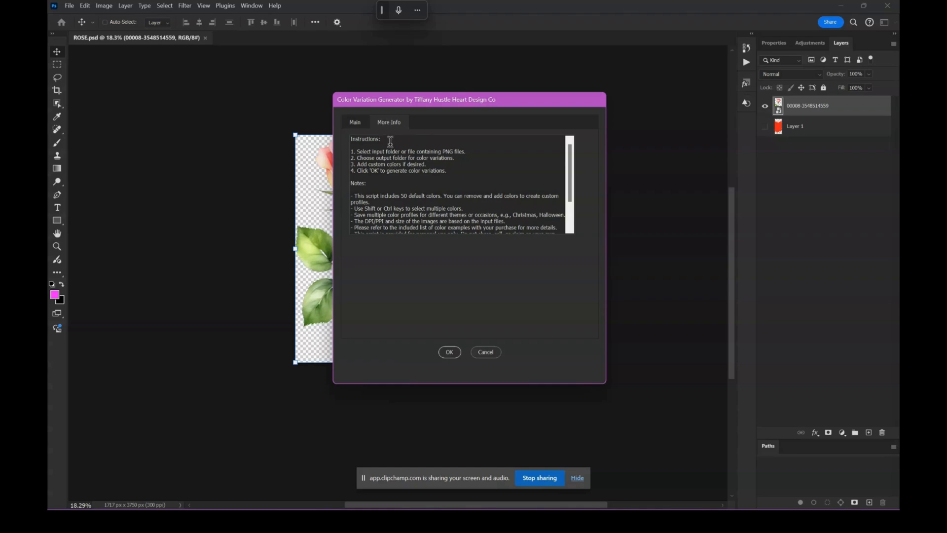
# - Read the script's instructions and notes, and examine the Default profile's list of colors
pyautogui.scroll(-2, 393, 160)
pyautogui.scroll(2, 453, 218)
pyautogui.click(355, 123)
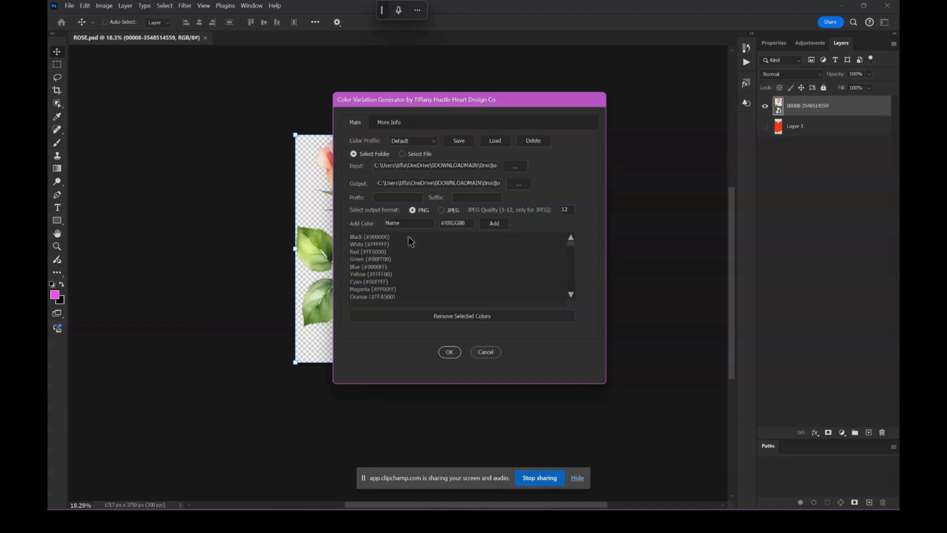
pyautogui.scroll(-5, 396, 268)
pyautogui.scroll(5, 396, 267)
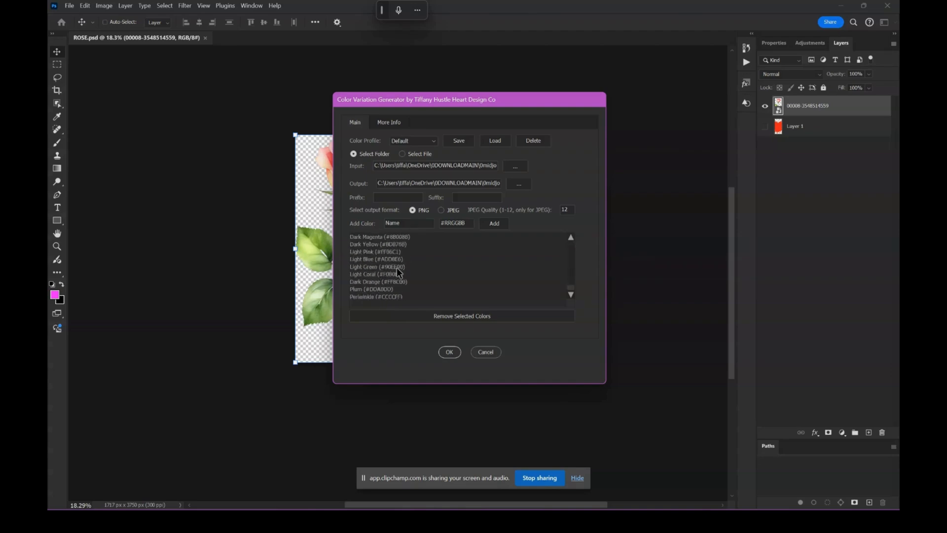
pyautogui.scroll(5, 398, 264)
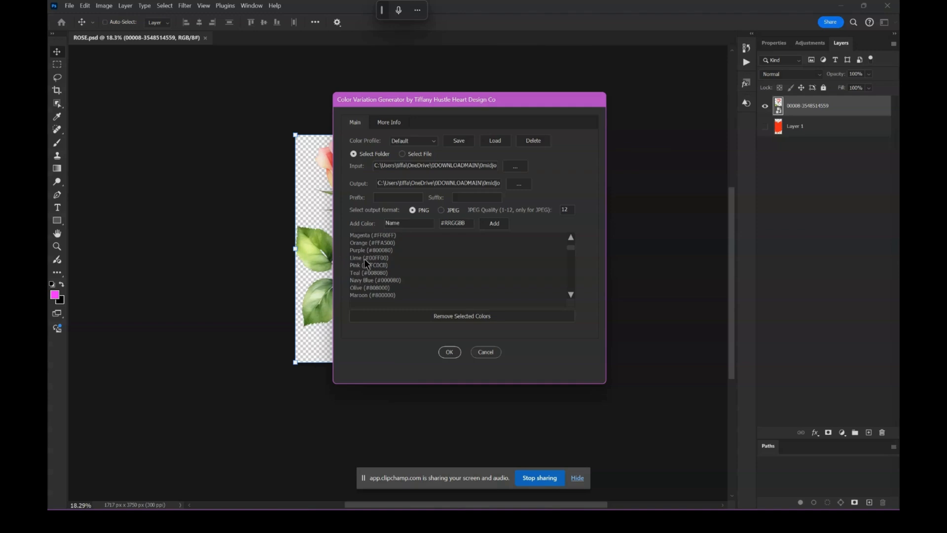
pyautogui.scroll(-5, 370, 273)
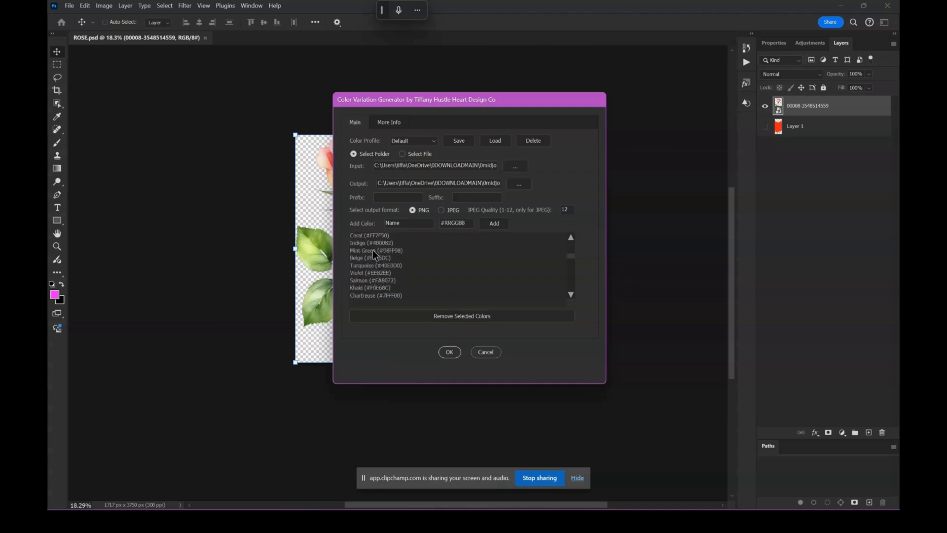
pyautogui.click(372, 251)
pyautogui.keyDown('shift'); pyautogui.click(380, 265); pyautogui.keyUp('shift')
pyautogui.keyDown('shift'); pyautogui.click(385, 280); pyautogui.keyUp('shift')
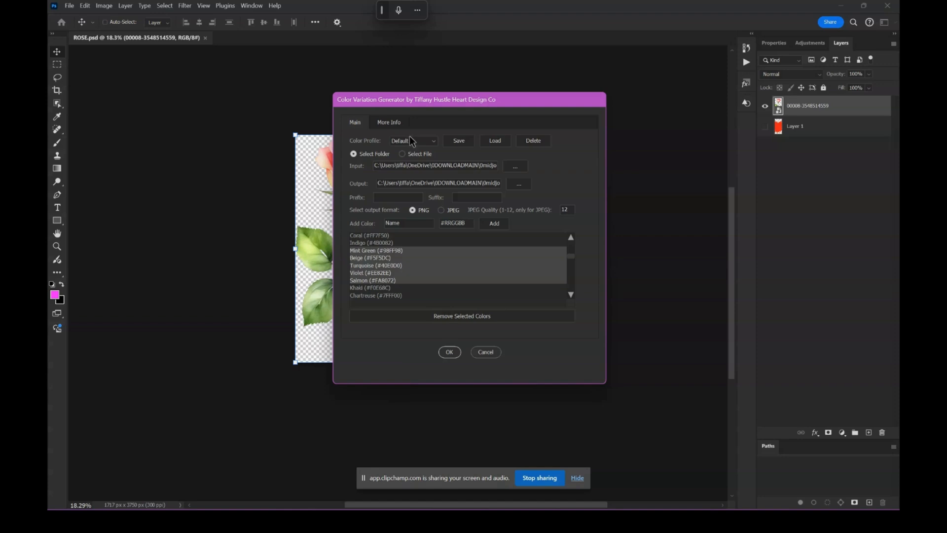
pyautogui.click(443, 293)
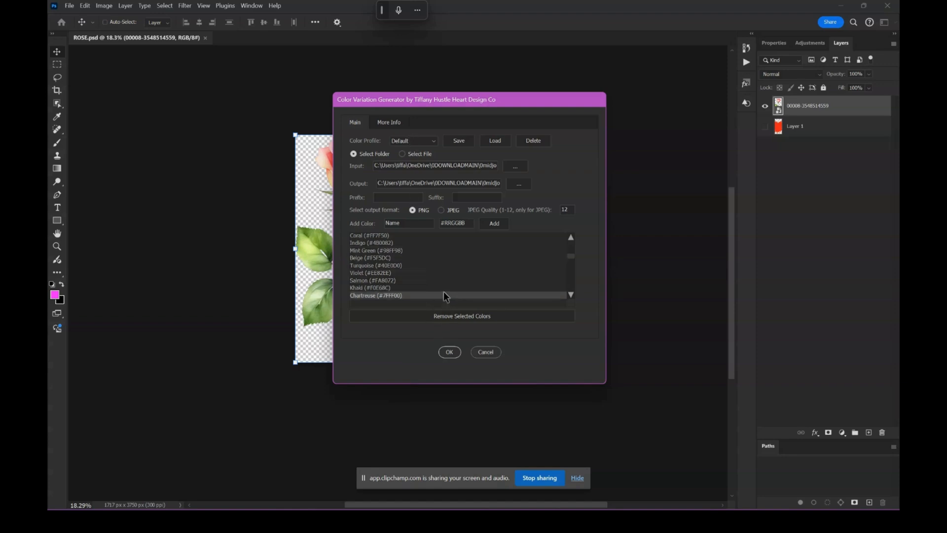
# - Remove the colors from Dark Yellow through Fuchsia at the end of the color list
pyautogui.scroll(-4, 433, 286)
pyautogui.moveTo(569, 271); pyautogui.dragTo(567, 294)
pyautogui.click(371, 236)
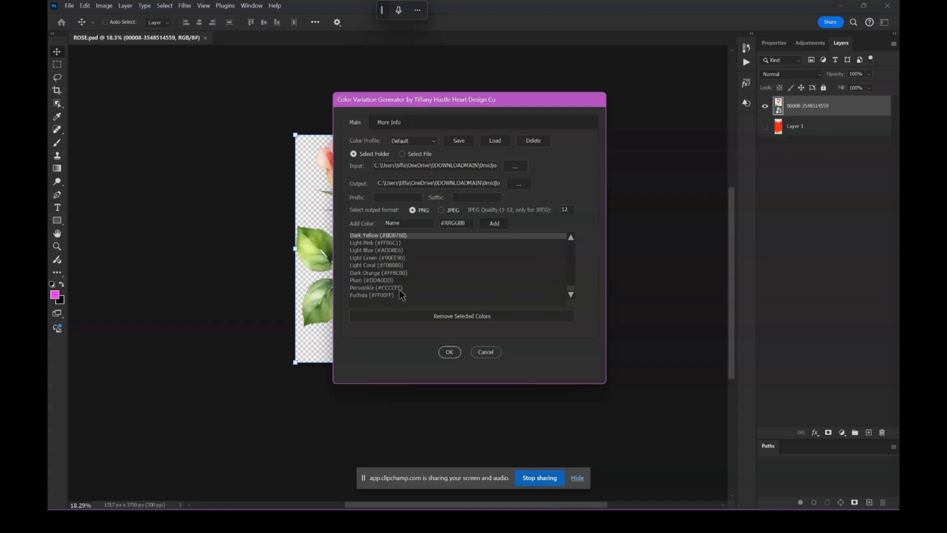
pyautogui.keyDown('shift'); pyautogui.click(373, 295); pyautogui.keyUp('shift')
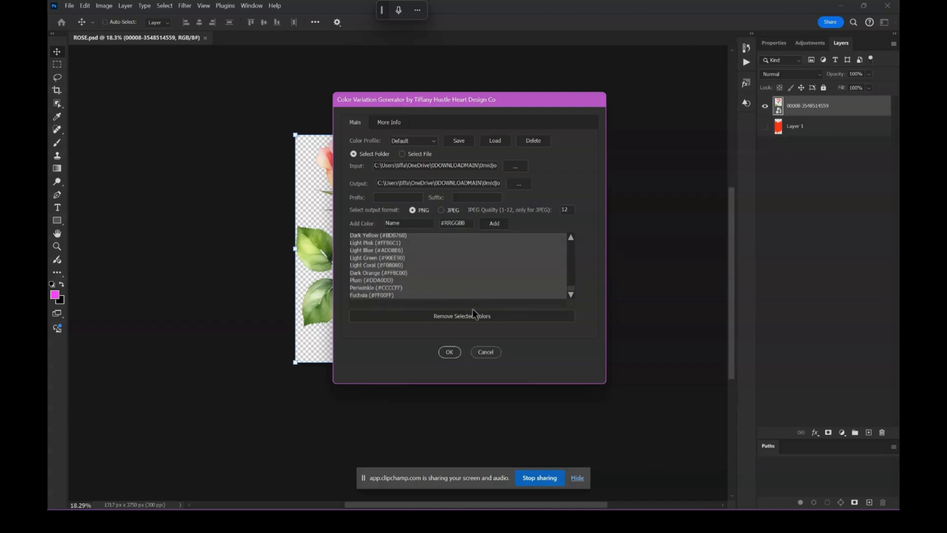
pyautogui.click(462, 316)
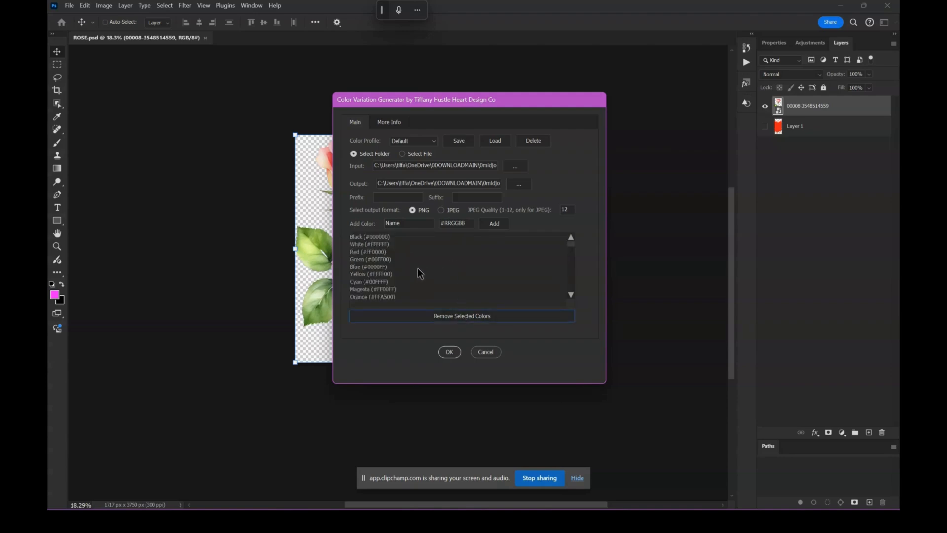
pyautogui.scroll(-5, 364, 257)
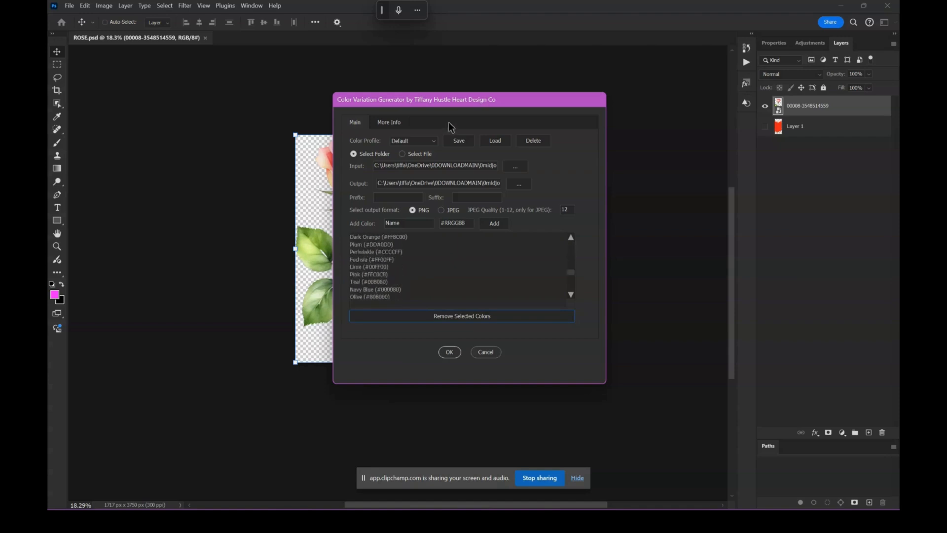
# - Save the edited color list as a new color profile named tester and review its colors
pyautogui.click(454, 143)
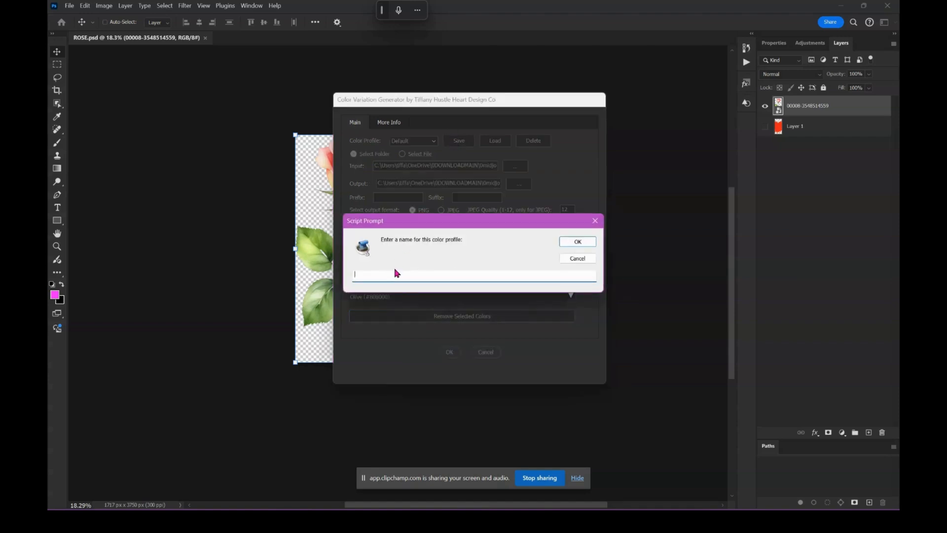
pyautogui.write('tese')
pyautogui.press('BackSpace')
pyautogui.write('ter')
pyautogui.click(569, 241)
pyautogui.scroll(-3, 487, 276)
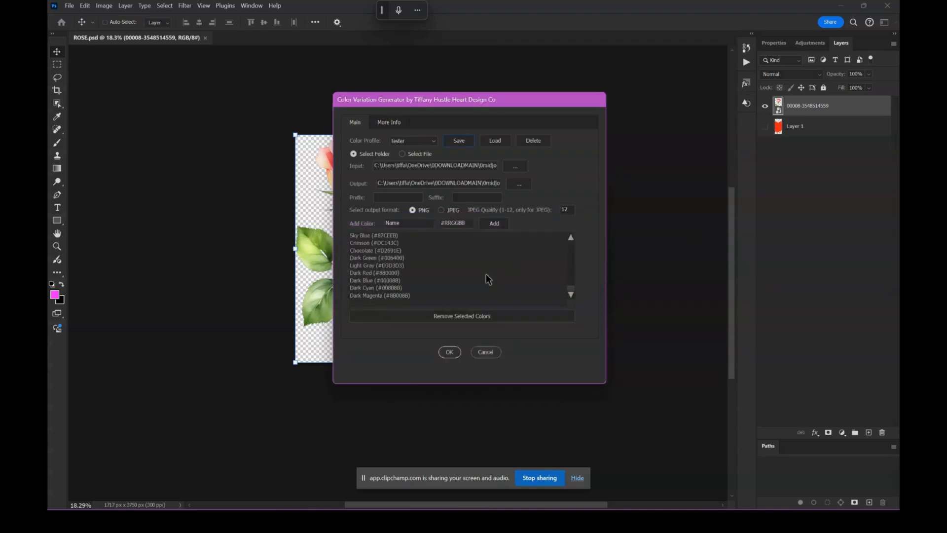
pyautogui.scroll(6, 484, 274)
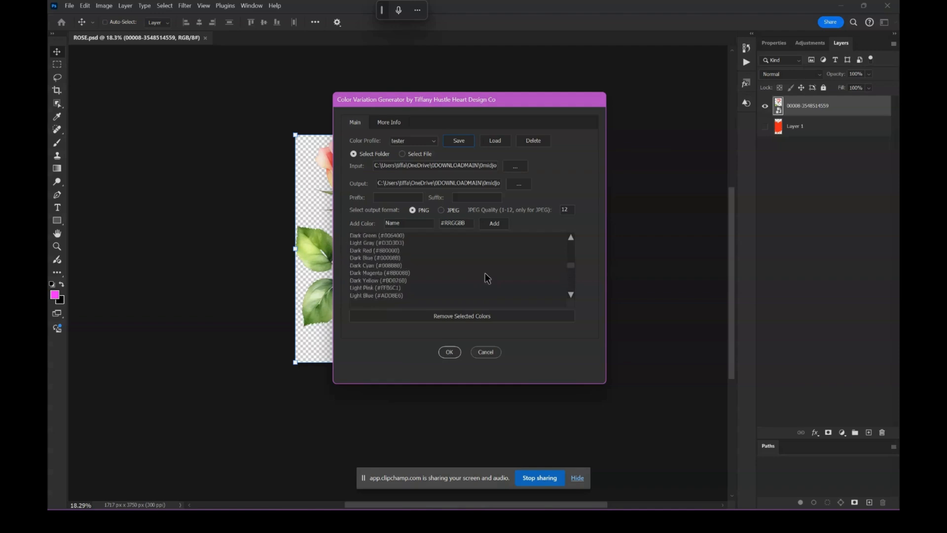
pyautogui.scroll(4, 485, 270)
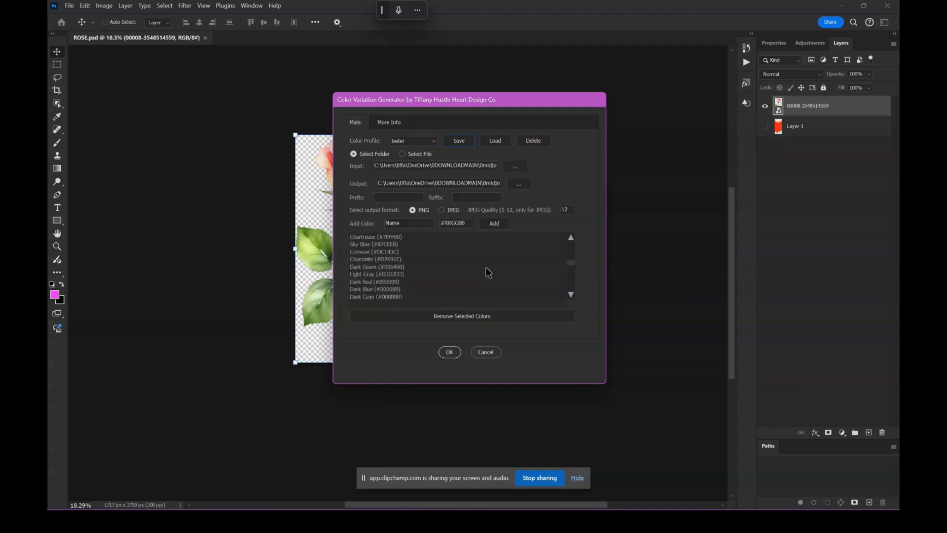
pyautogui.scroll(-5, 488, 269)
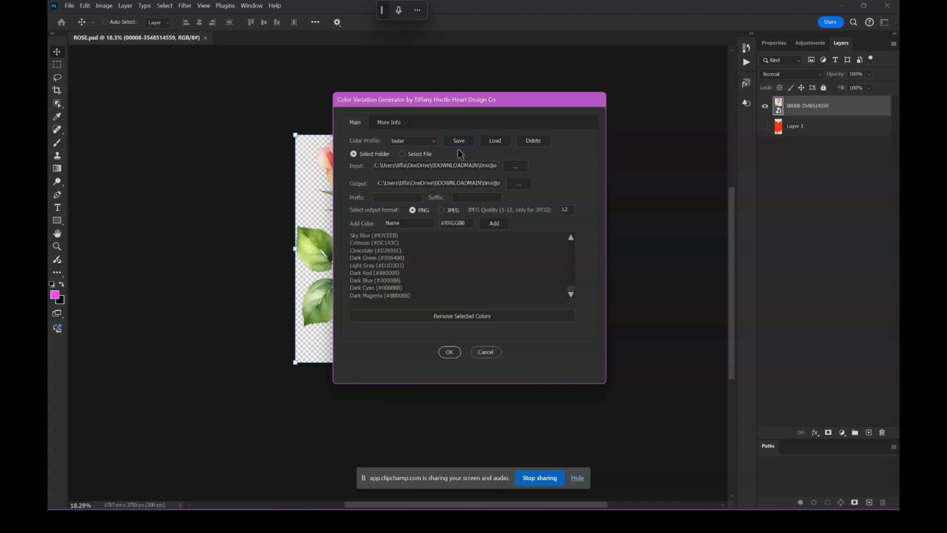
# - Load the Default color profile and check the end of its color list
pyautogui.click(407, 142)
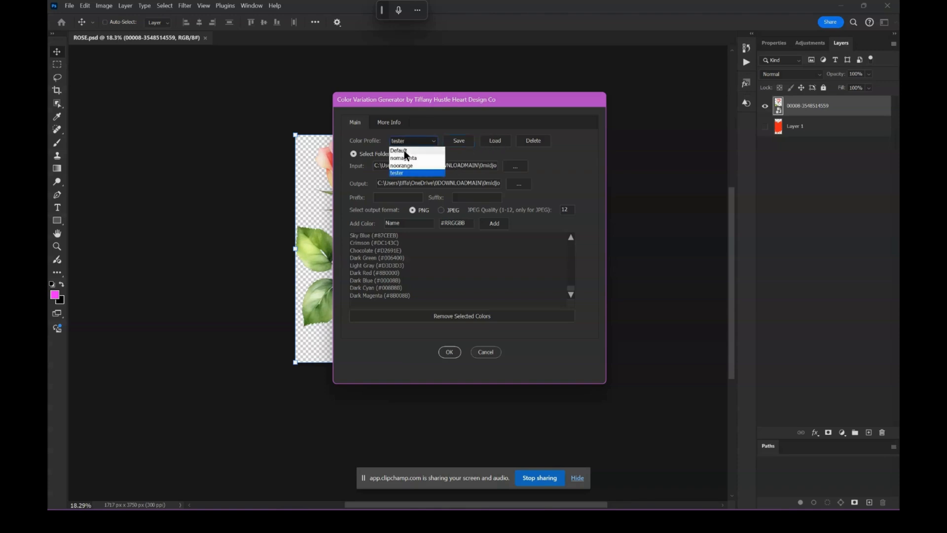
pyautogui.click(404, 150)
pyautogui.click(500, 142)
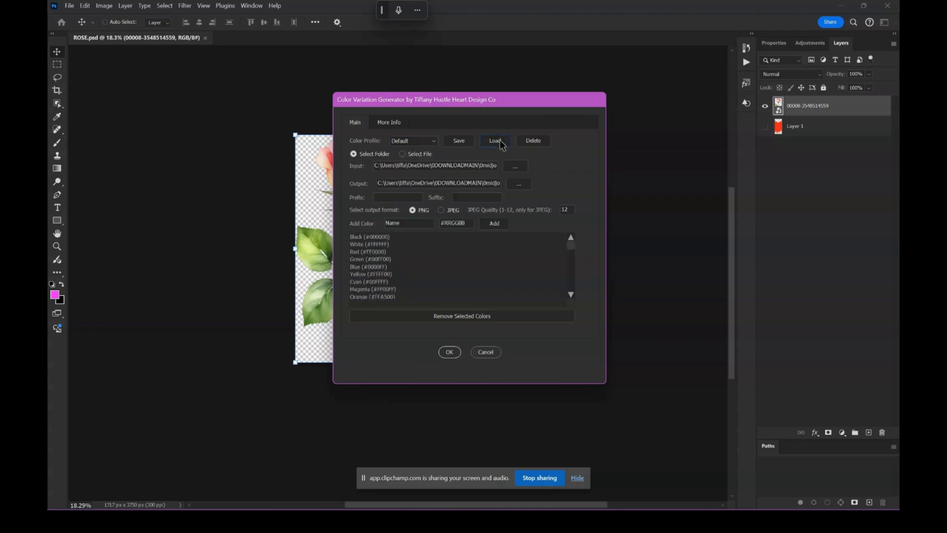
pyautogui.scroll(-5, 412, 296)
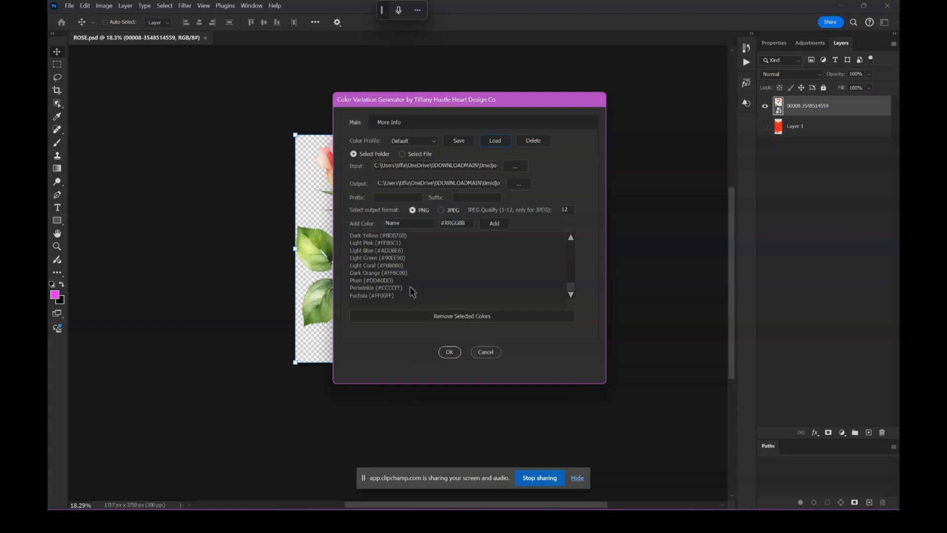
# - Load the tester color profile and check the end of its color list
pyautogui.click(423, 141)
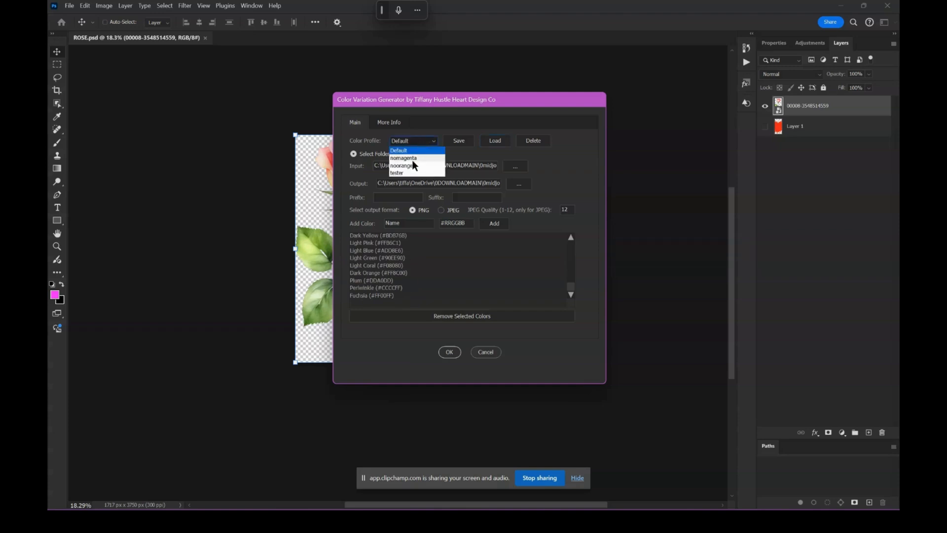
pyautogui.click(402, 173)
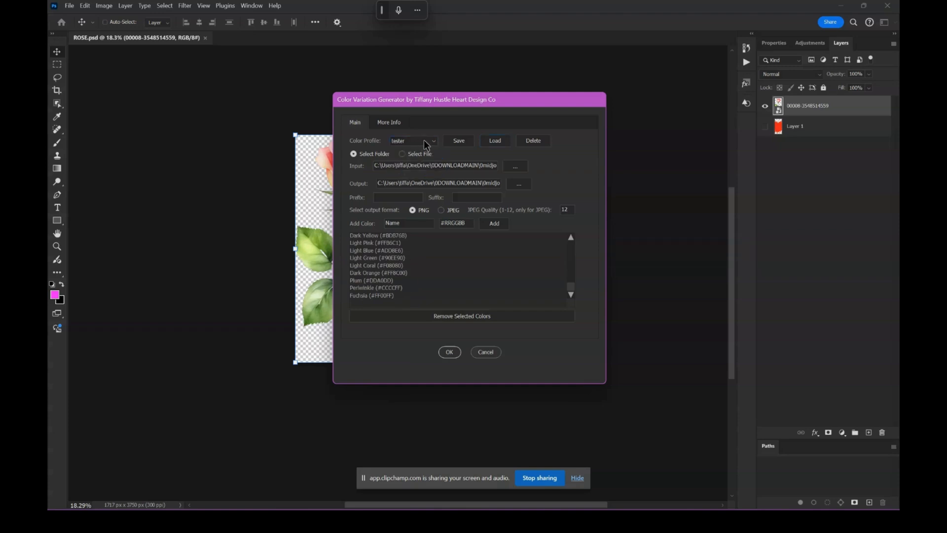
pyautogui.click(496, 141)
pyautogui.scroll(-4, 440, 270)
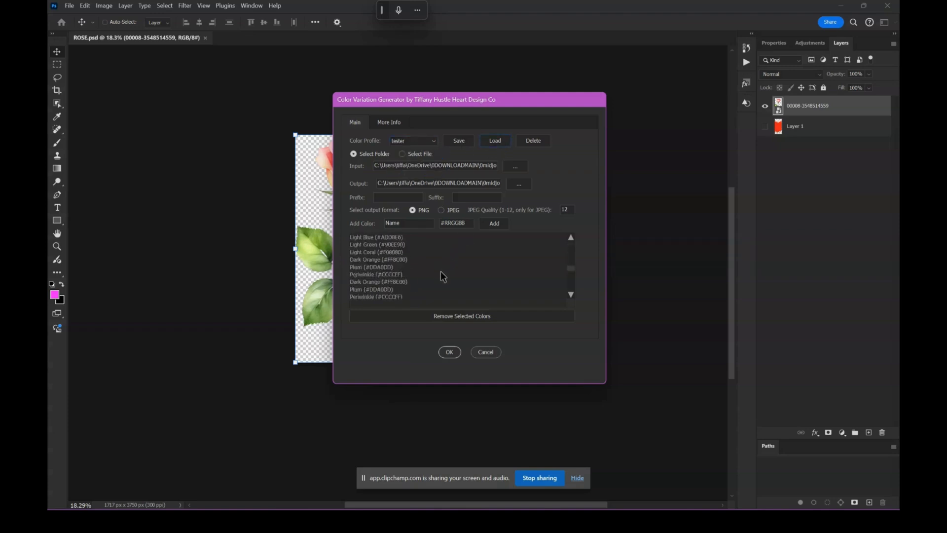
pyautogui.scroll(-5, 440, 271)
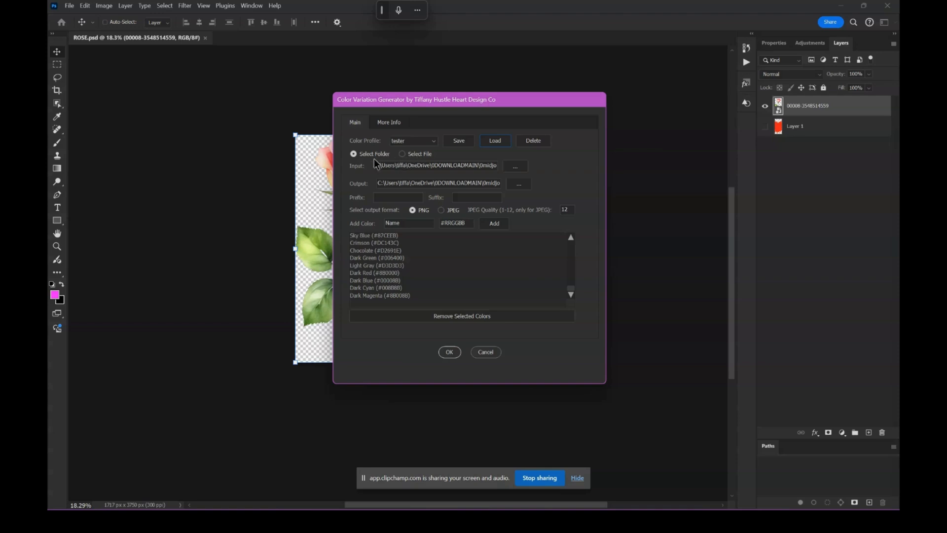
# - Set the output file name prefix to 07_28_24
pyautogui.click(492, 164)
pyautogui.write('24')
pyautogui.click(382, 197)
pyautogui.press('BackSpace')
pyautogui.write('7')
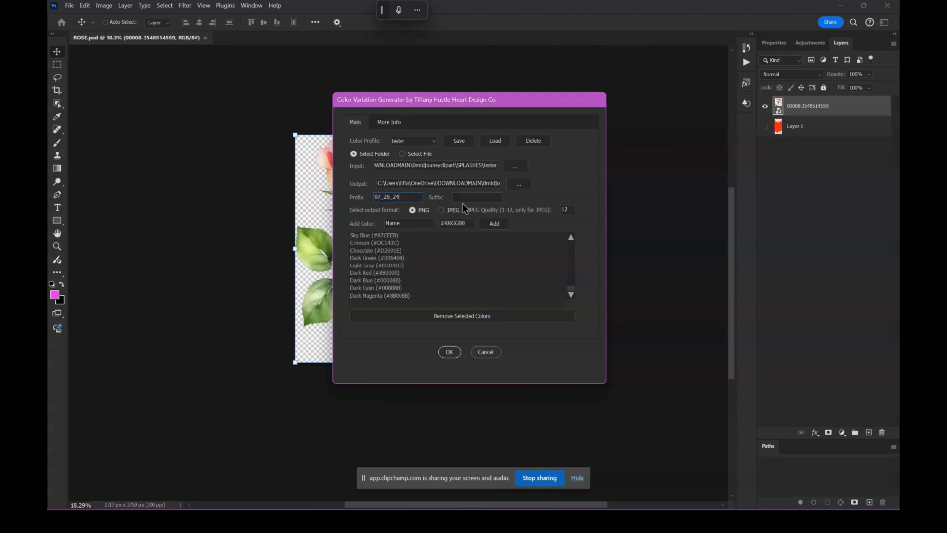
# - Add a custom color named Olive with hex value #808000 and check it in the color list
pyautogui.click(406, 225)
pyautogui.hotkey('ctrl', 'a')
pyautogui.write('olOlive')
pyautogui.press('BackSpace')
pyautogui.press('BackSpace')
pyautogui.press('BackSpace')
pyautogui.press('BackSpace')
pyautogui.press('BackSpace')
pyautogui.press('BackSpace')
pyautogui.write('808000')
pyautogui.click(494, 223)
pyautogui.scroll(-10, 414, 279)
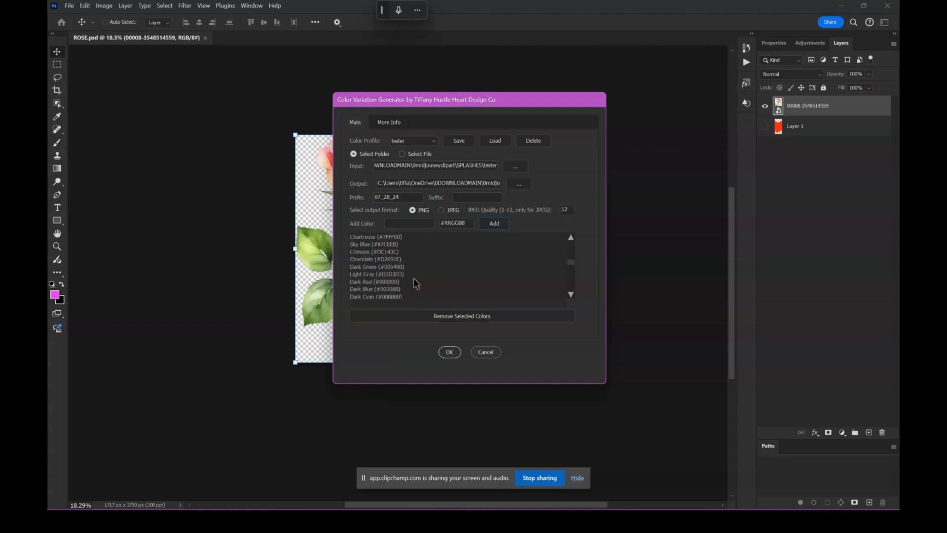
pyautogui.scroll(3, 413, 276)
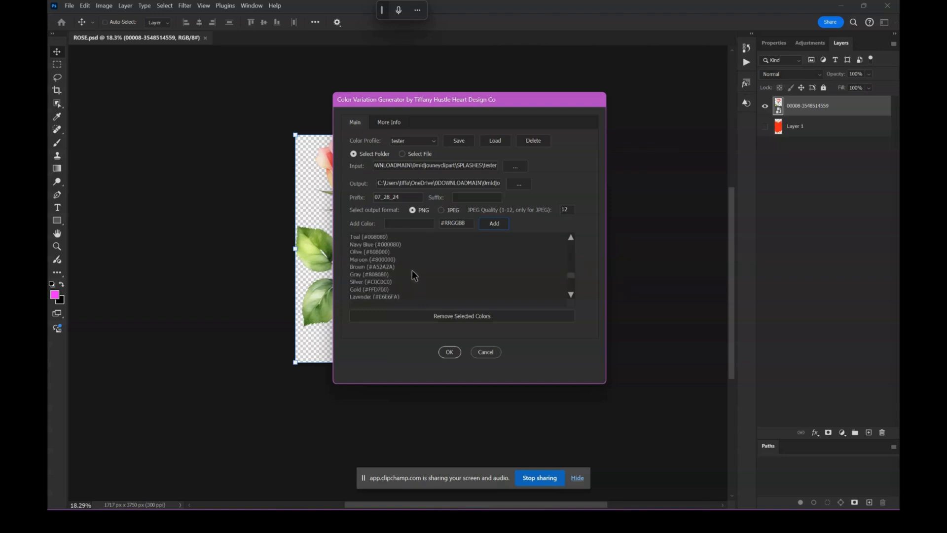
pyautogui.scroll(-3, 410, 272)
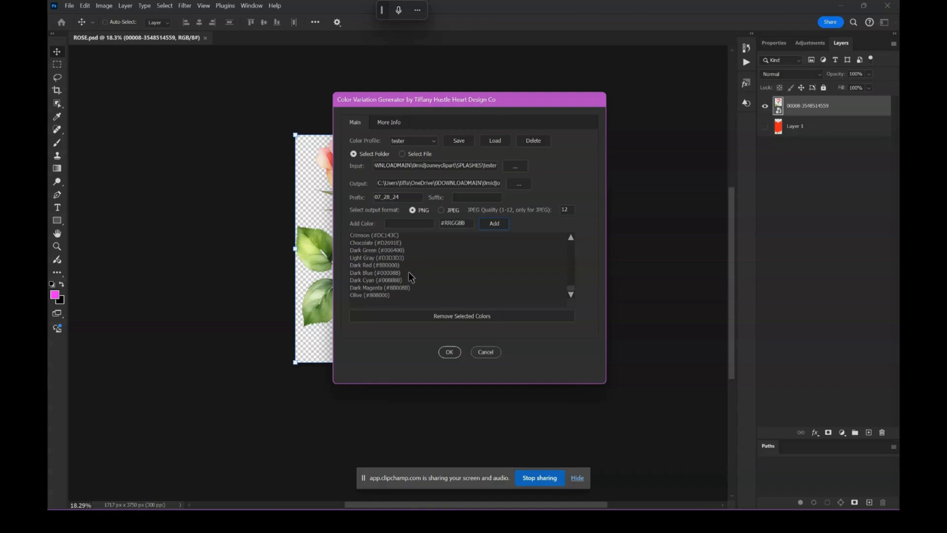
pyautogui.scroll(-4, 413, 288)
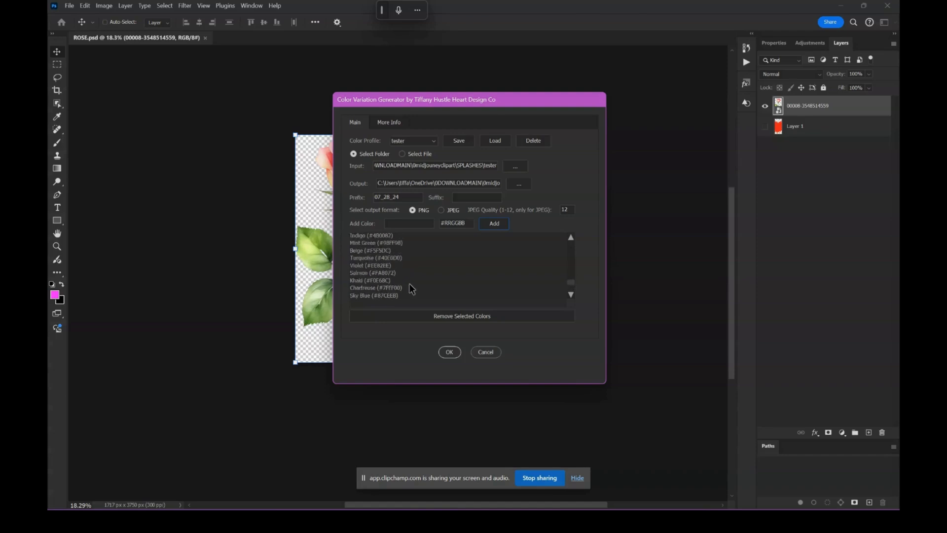
pyautogui.scroll(1, 411, 289)
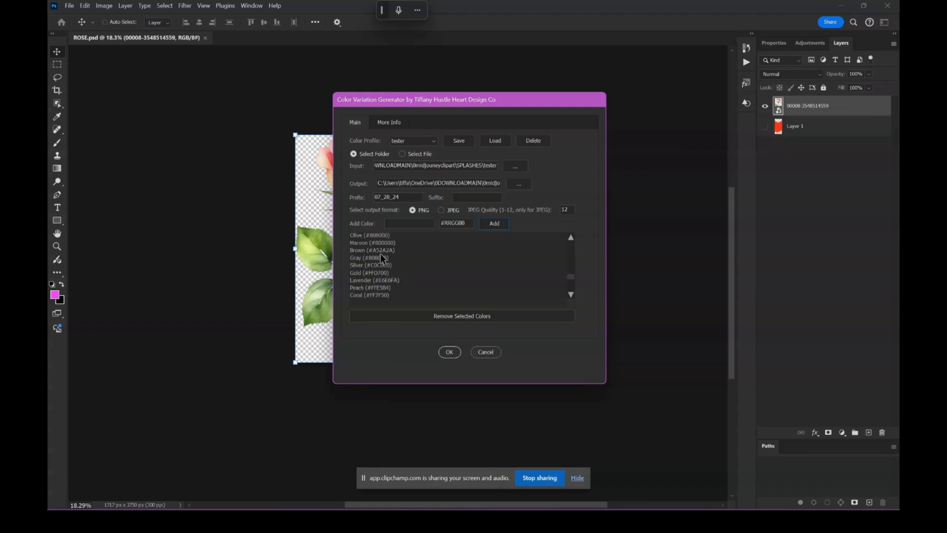
pyautogui.scroll(-3, 377, 277)
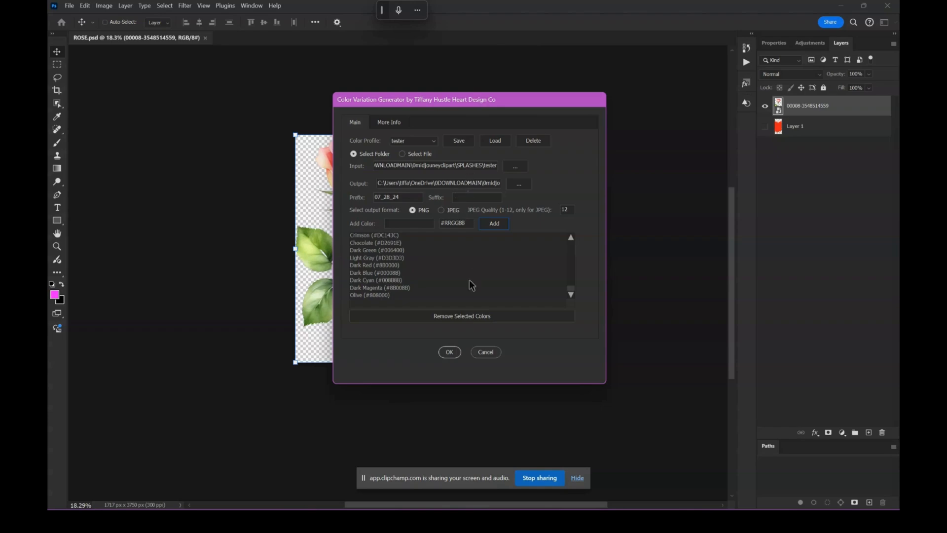
# - Switch the input to a single file and choose the ROSE PNG from the SPLASHES folder
pyautogui.click(403, 153)
pyautogui.click(522, 167)
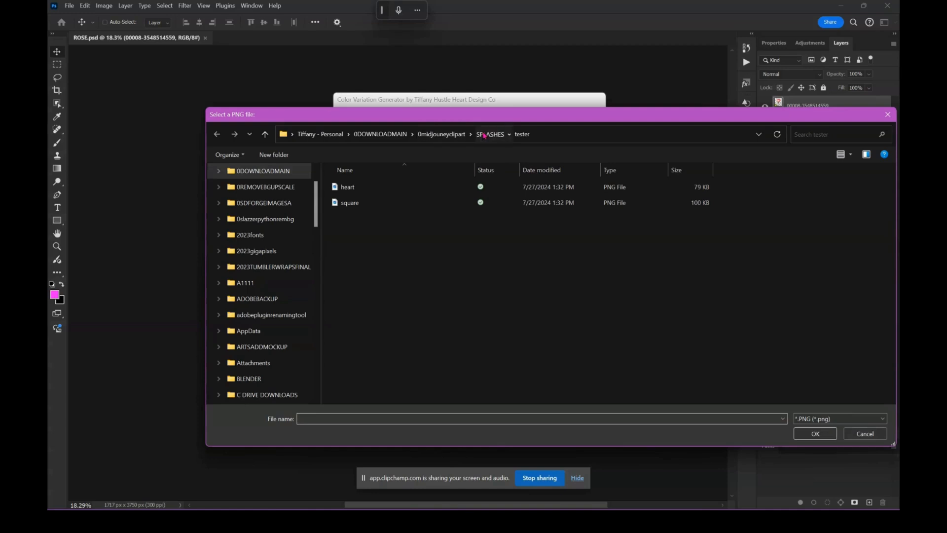
pyautogui.click(489, 134)
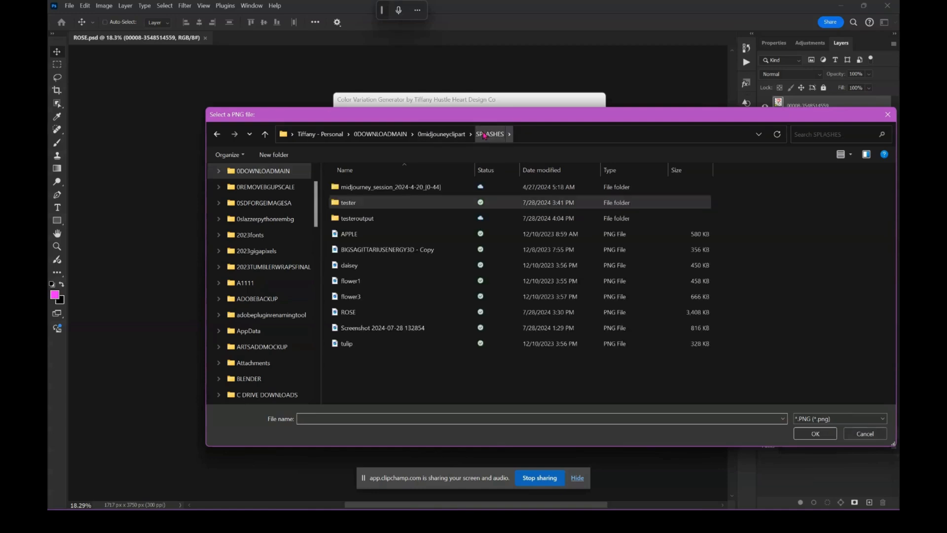
pyautogui.click(350, 313)
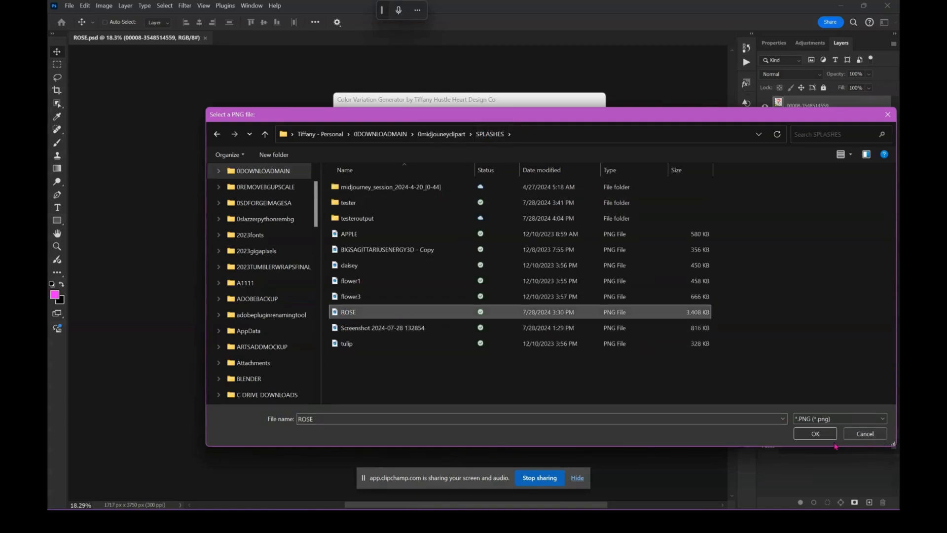
pyautogui.click(815, 434)
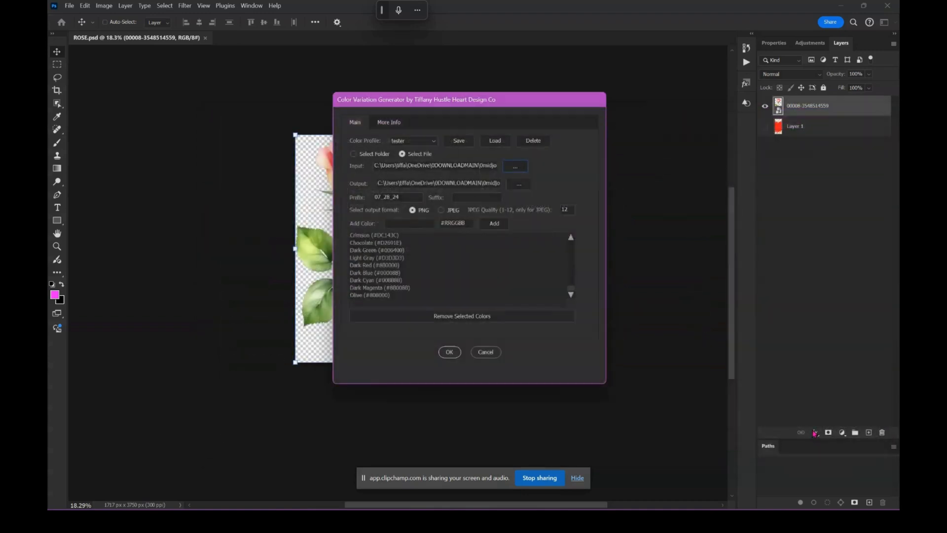
# - Switch to File Explorer's testeroutput folder window to check its contents
pyautogui.click(498, 519)
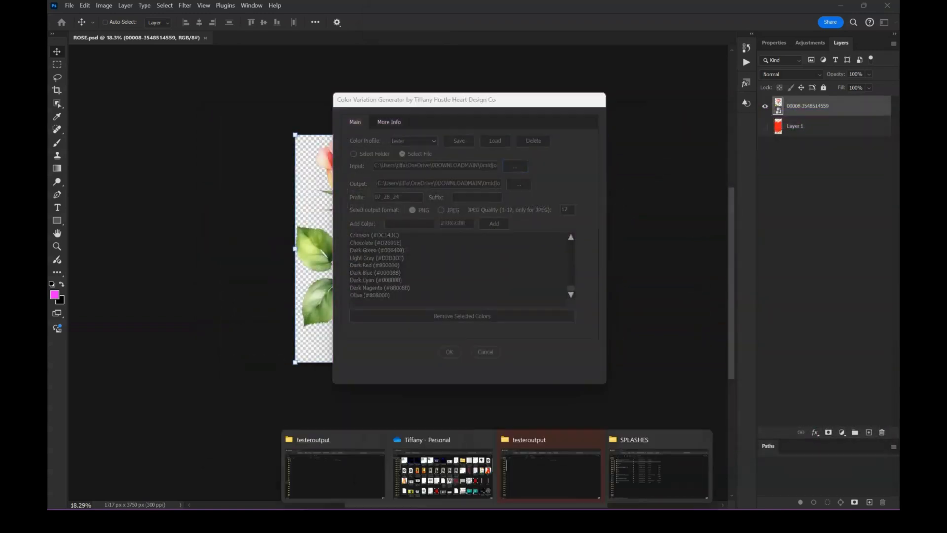
pyautogui.click(559, 472)
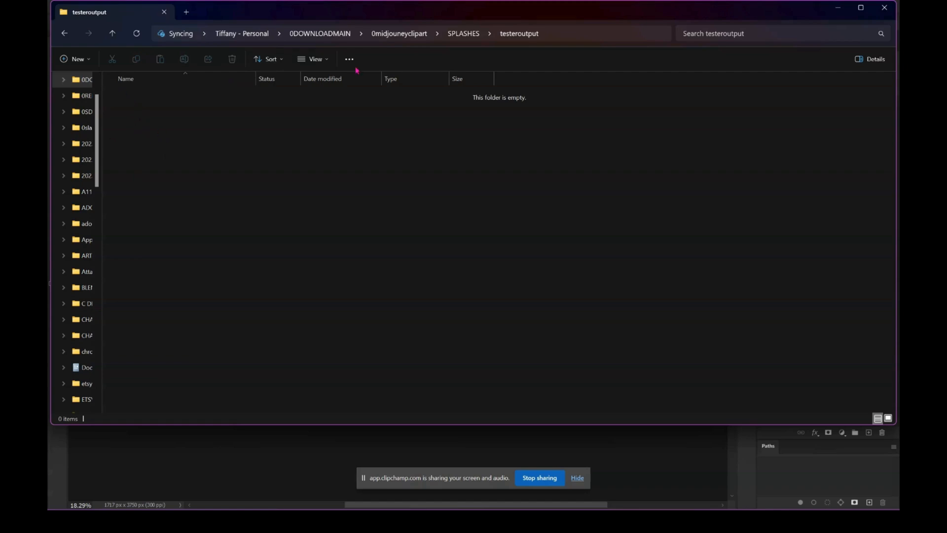
# - Go up to the SPLASHES folder and open the ROSE PNG to view the original image
pyautogui.click(458, 34)
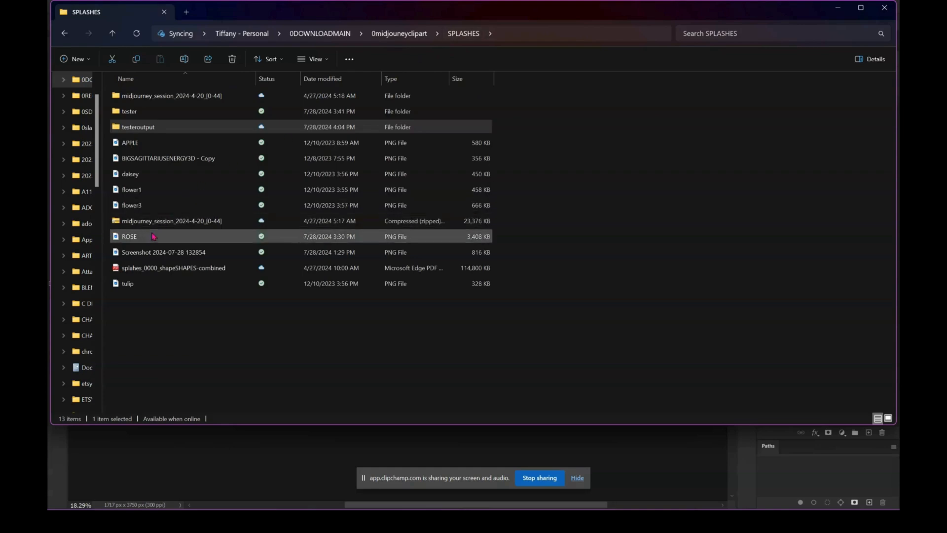
pyautogui.click(147, 238)
pyautogui.doubleClick(147, 238)
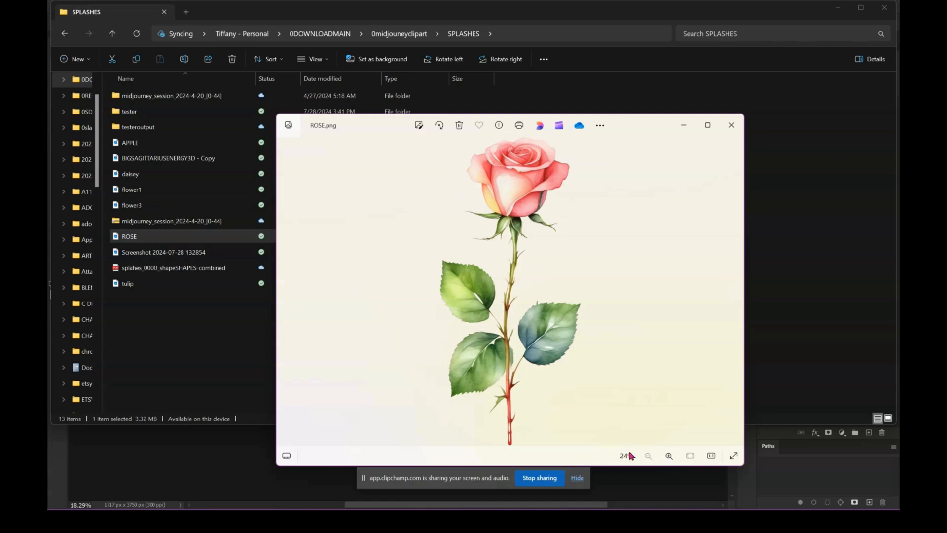
# - Return to Photoshop, review the color list and run the Color Variation Generator with the current settings
pyautogui.click(493, 521)
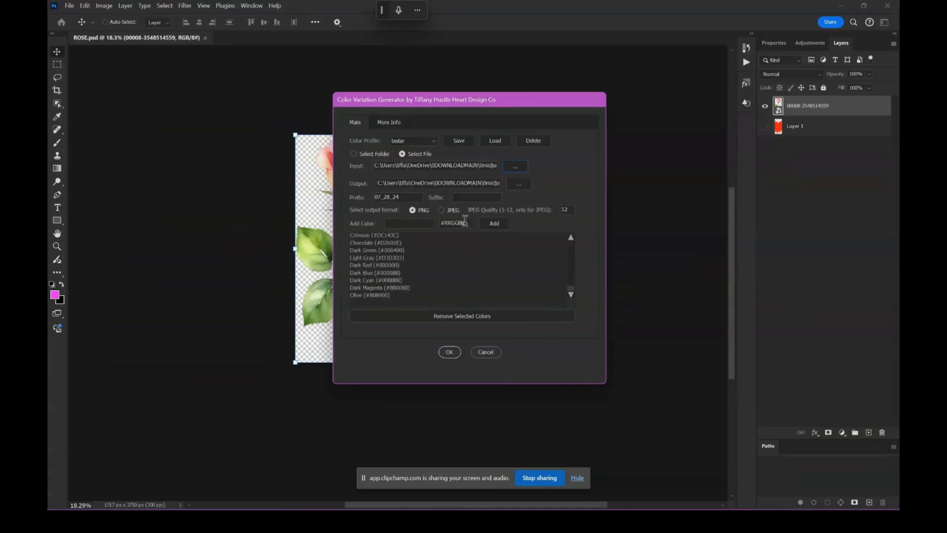
pyautogui.scroll(5, 399, 257)
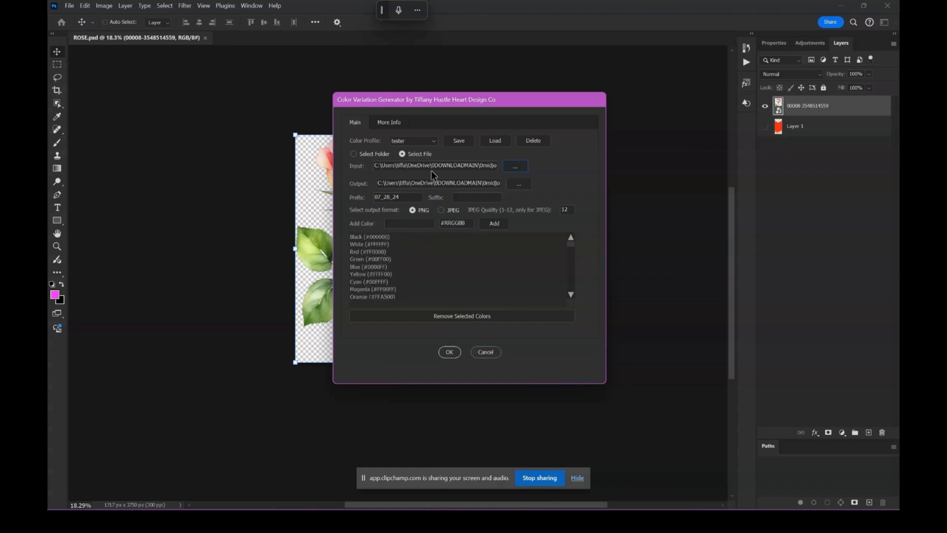
pyautogui.click(450, 352)
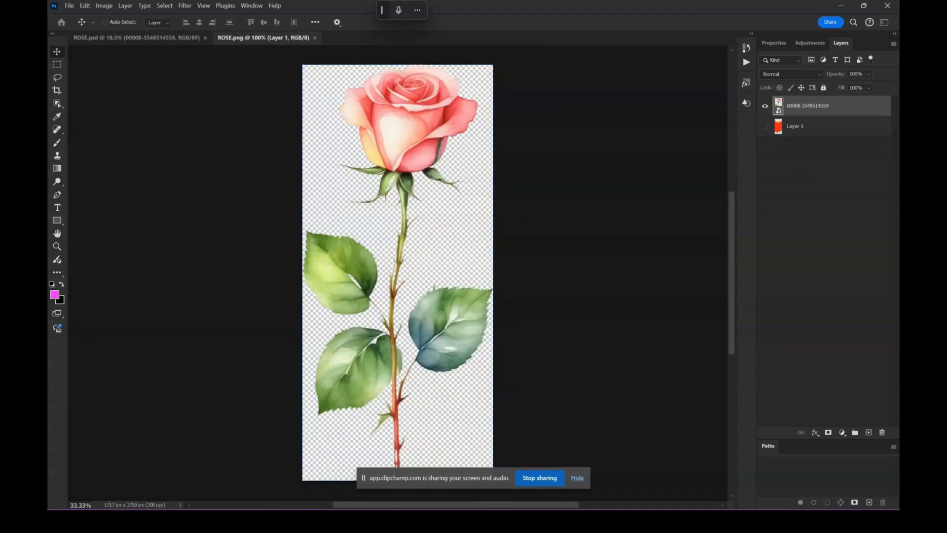
# - Check the testeroutput folder window for script output while the variations are being generated
pyautogui.moveTo(497, 520)
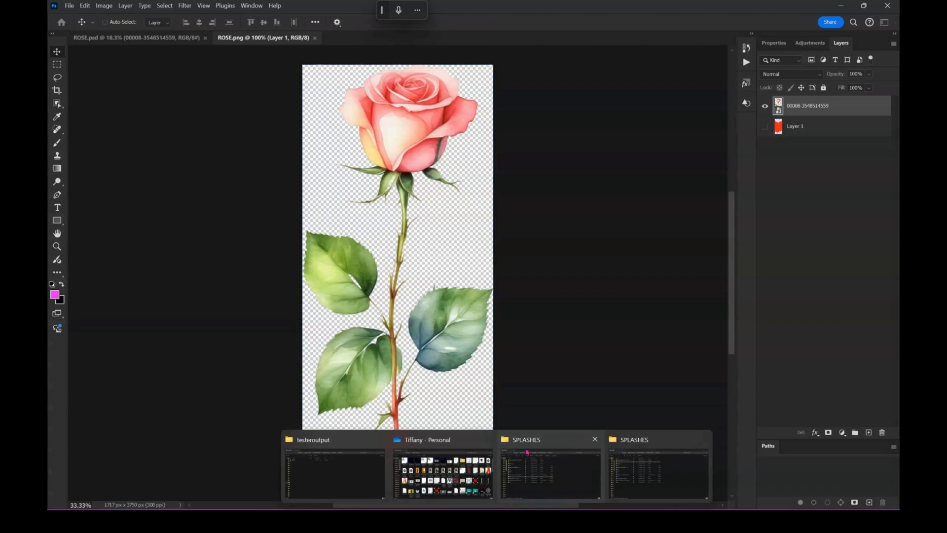
pyautogui.moveTo(380, 447)
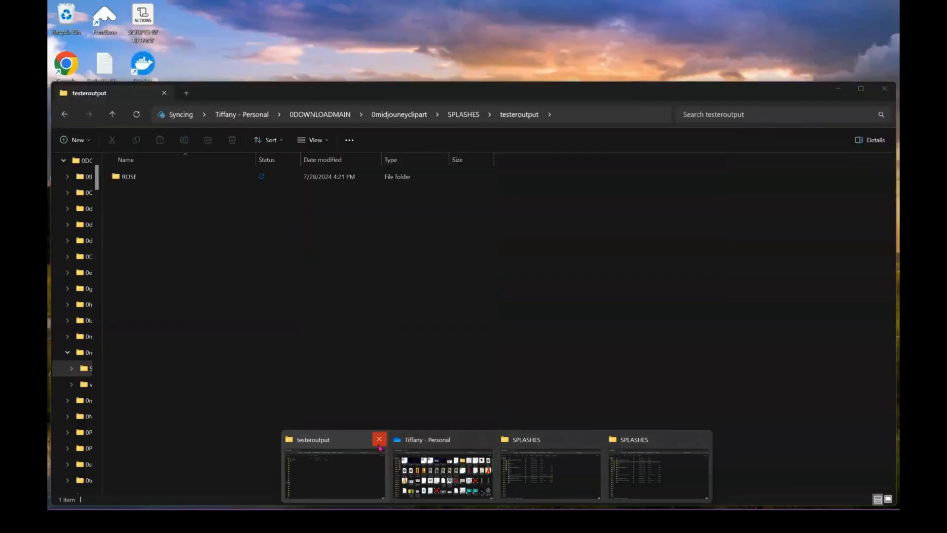
pyautogui.click(379, 444)
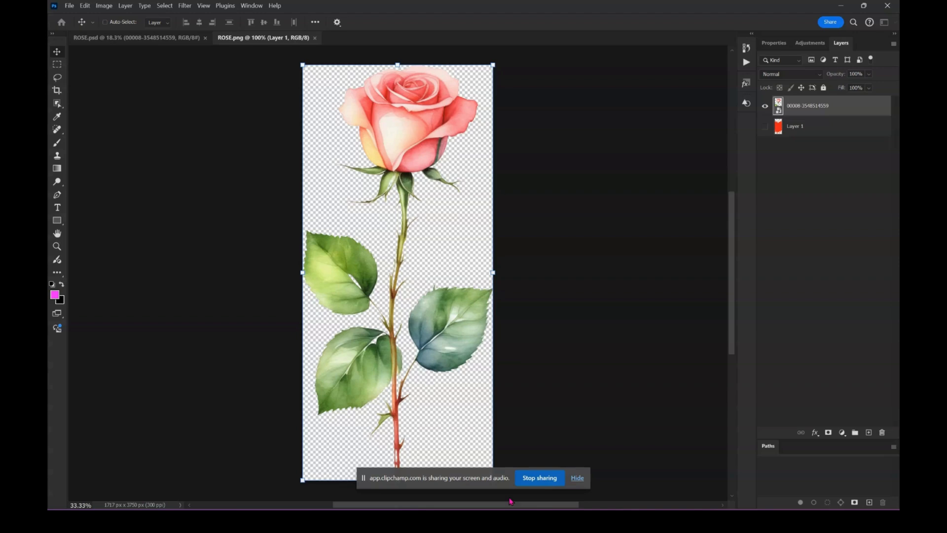
# - Open the ROSE folder inside testeroutput in File Explorer and preview the Beige variation
pyautogui.moveTo(497, 521)
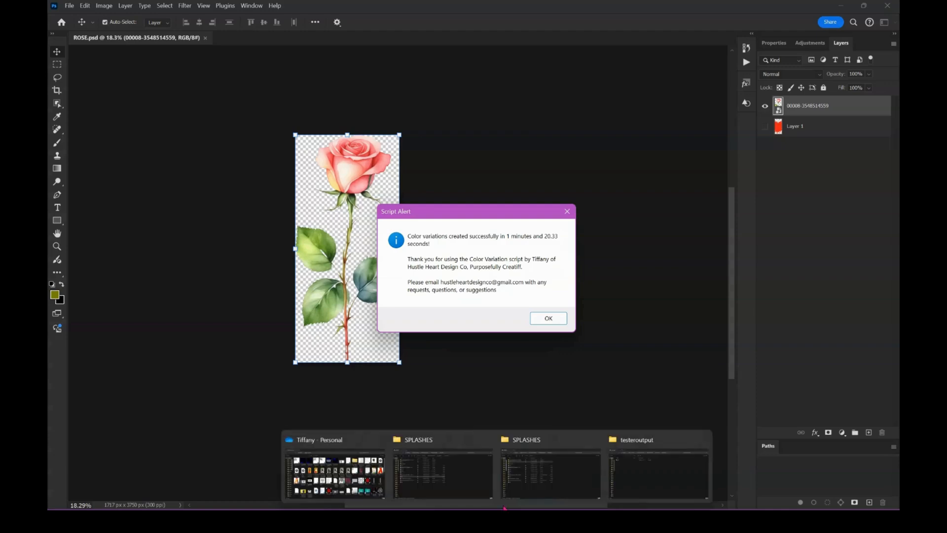
pyautogui.click(637, 476)
pyautogui.doubleClick(159, 179)
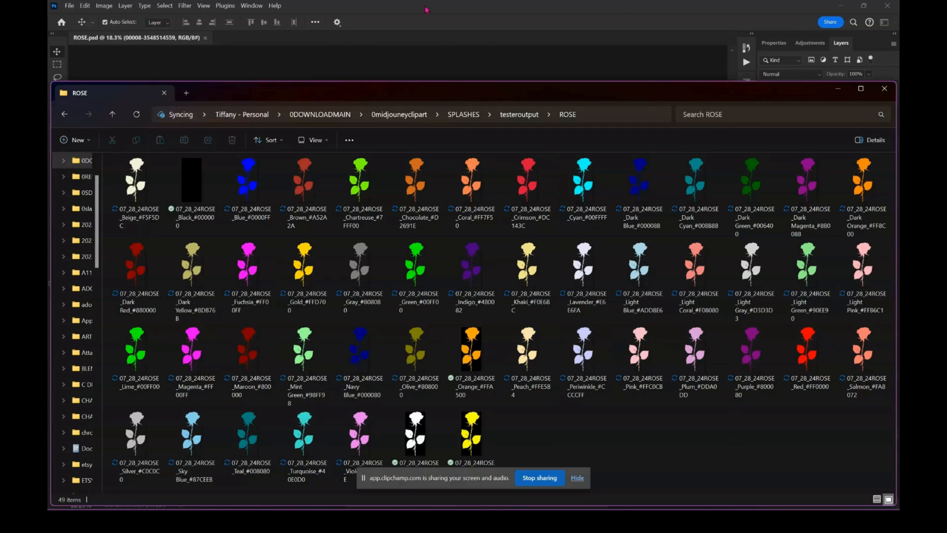
pyautogui.doubleClick(151, 205)
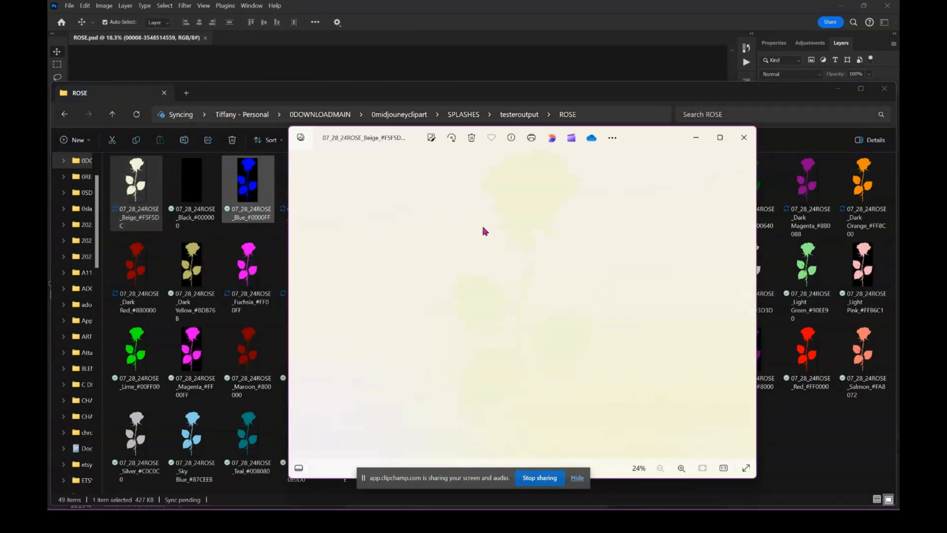
pyautogui.click(743, 138)
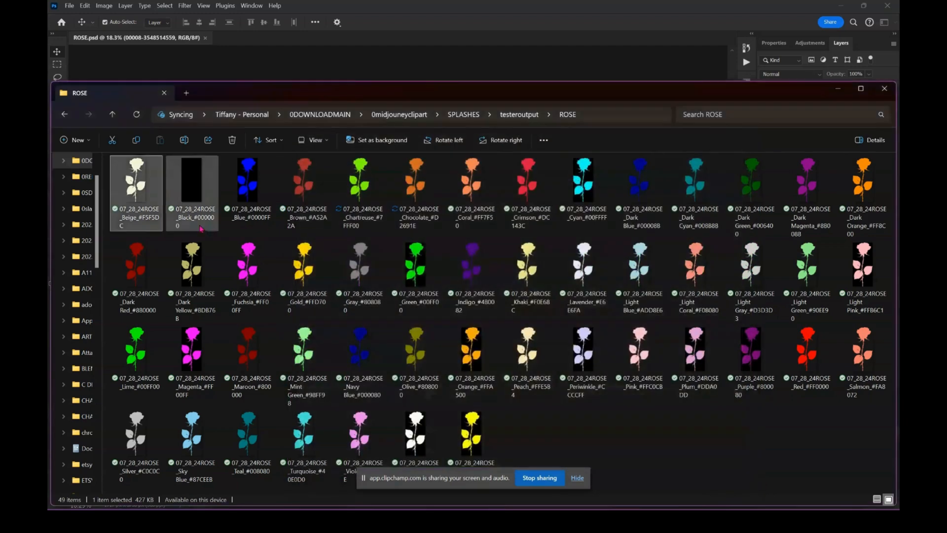
# - Preview the Black rose variation, browse through the color variations that follow it, and close the viewer
pyautogui.doubleClick(201, 229)
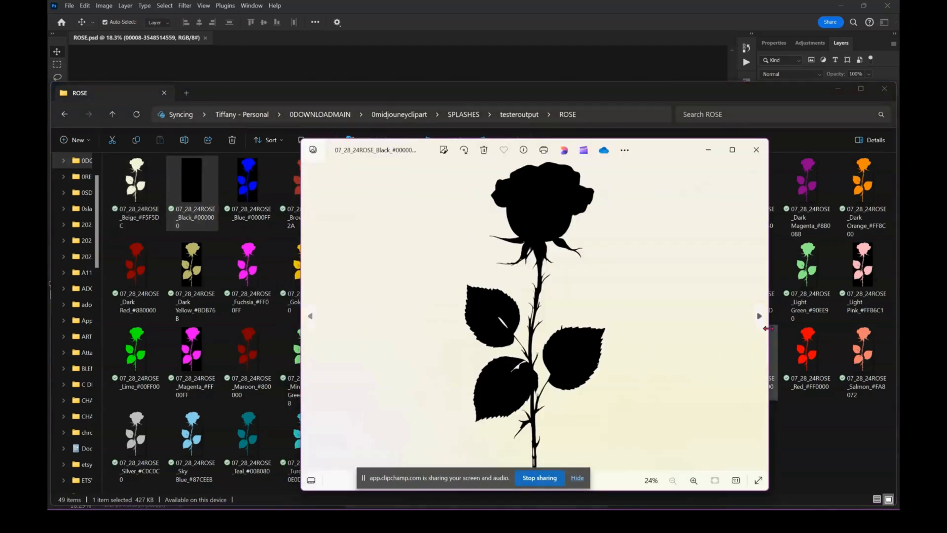
pyautogui.click(759, 317)
pyautogui.click(760, 317)
pyautogui.click(759, 316)
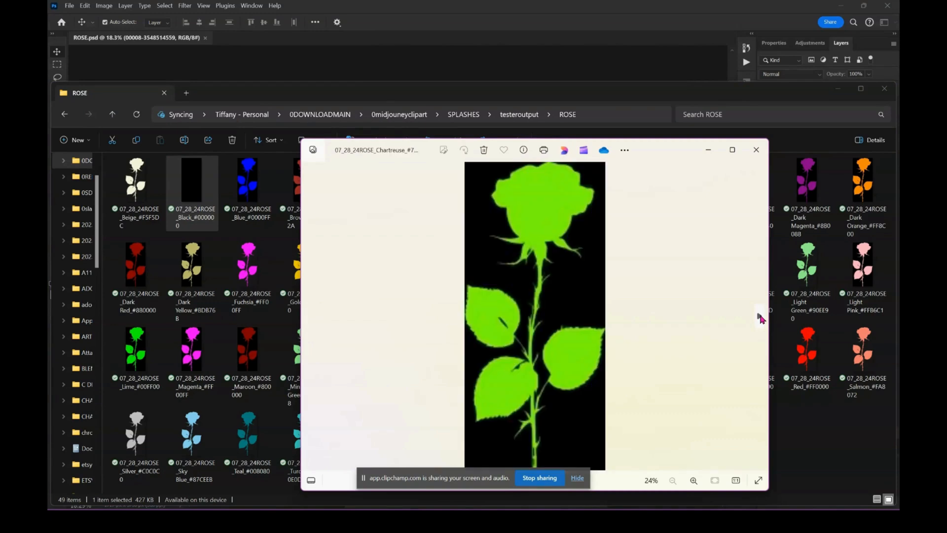
pyautogui.click(759, 316)
pyautogui.click(760, 317)
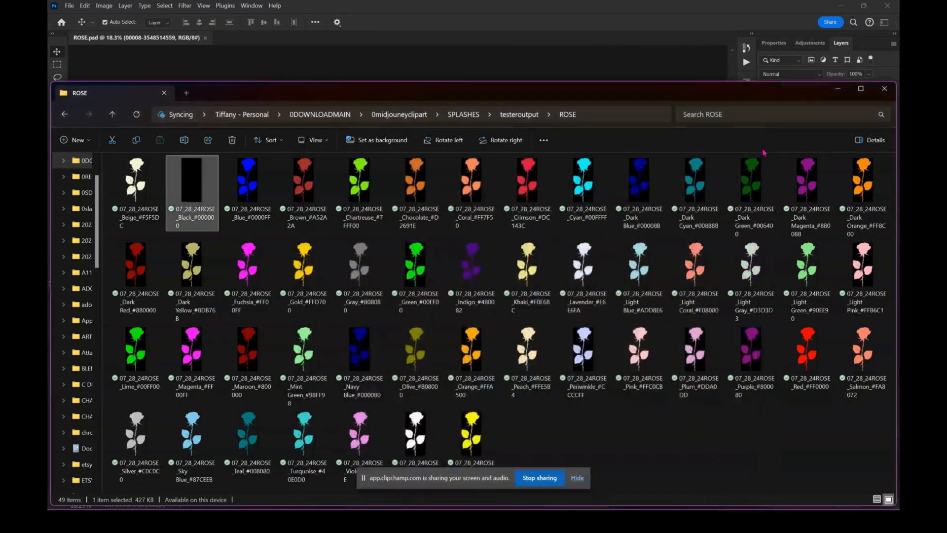
pyautogui.click(757, 150)
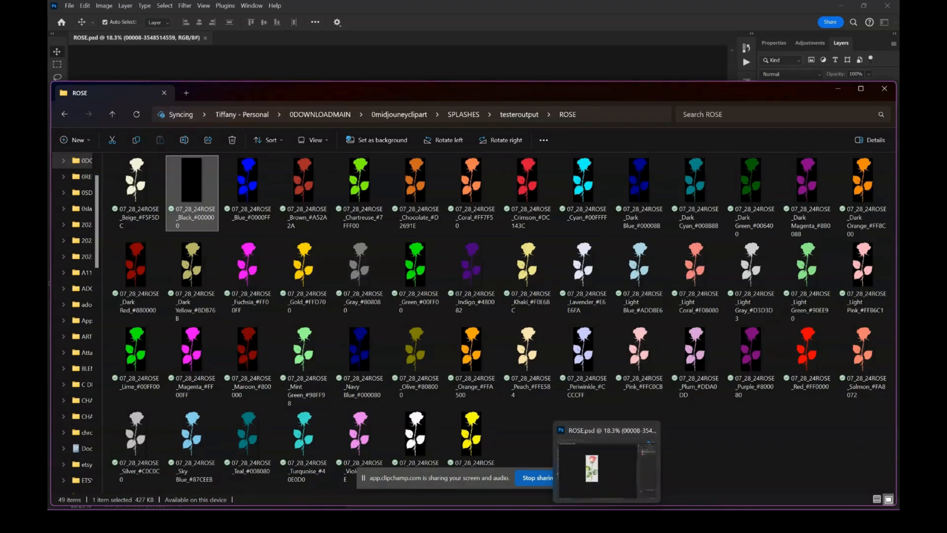
# - Return to Photoshop, dismiss the script's completion alert and reopen the Color Variation Generator at its main settings
pyautogui.click(607, 515)
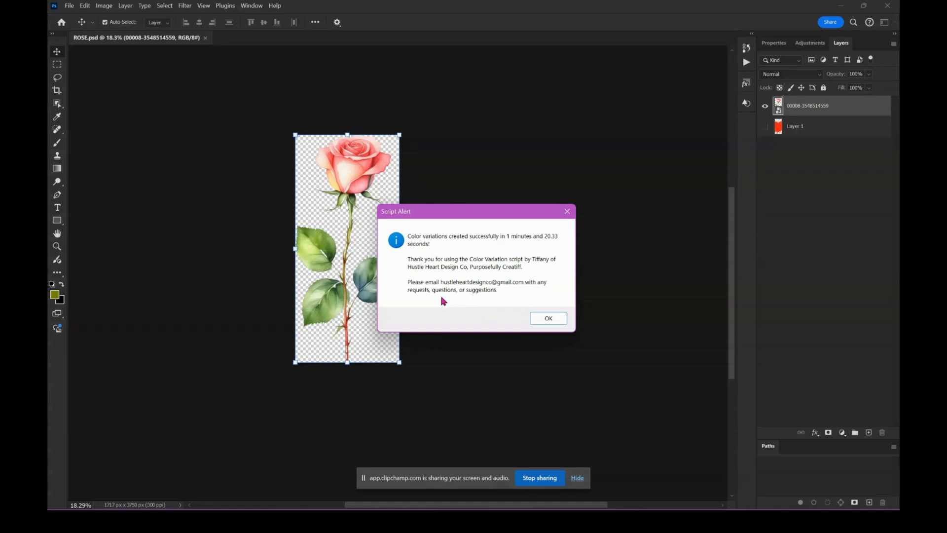
pyautogui.click(540, 319)
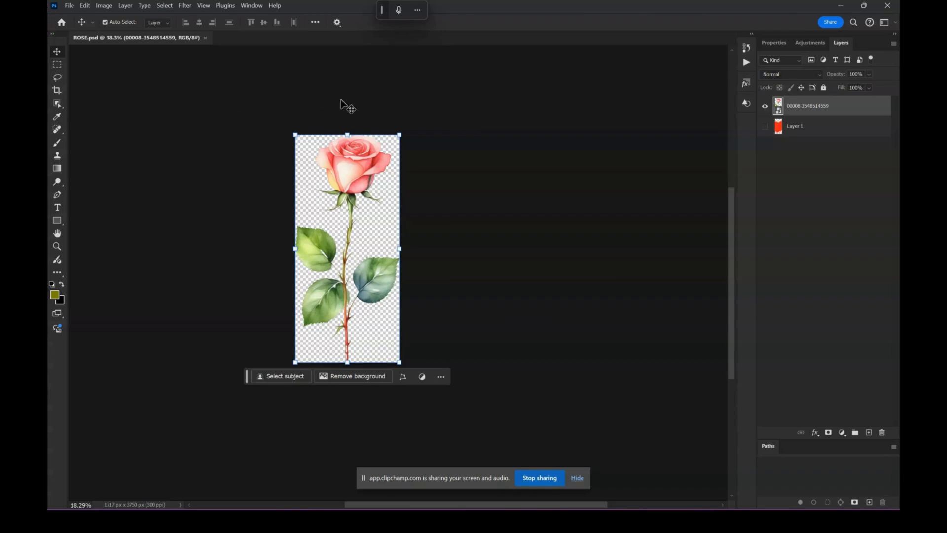
pyautogui.press('F2')
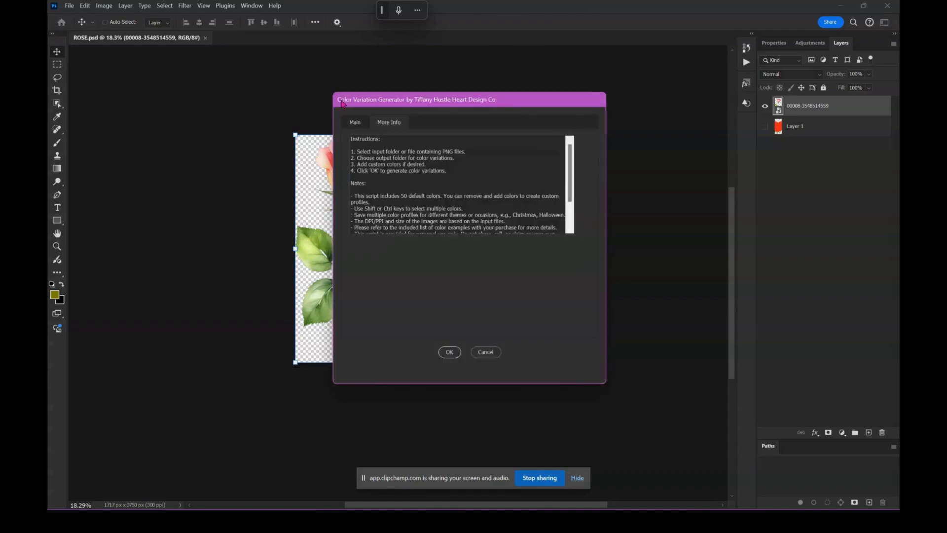
pyautogui.click(355, 125)
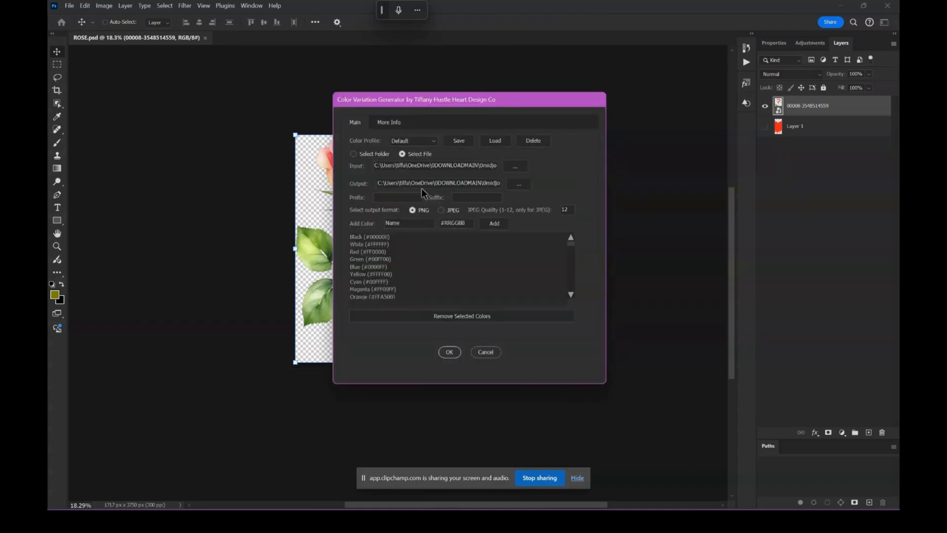
# - Switch the input to a folder and browse to the tester folder inside SPLASHES
pyautogui.click(354, 154)
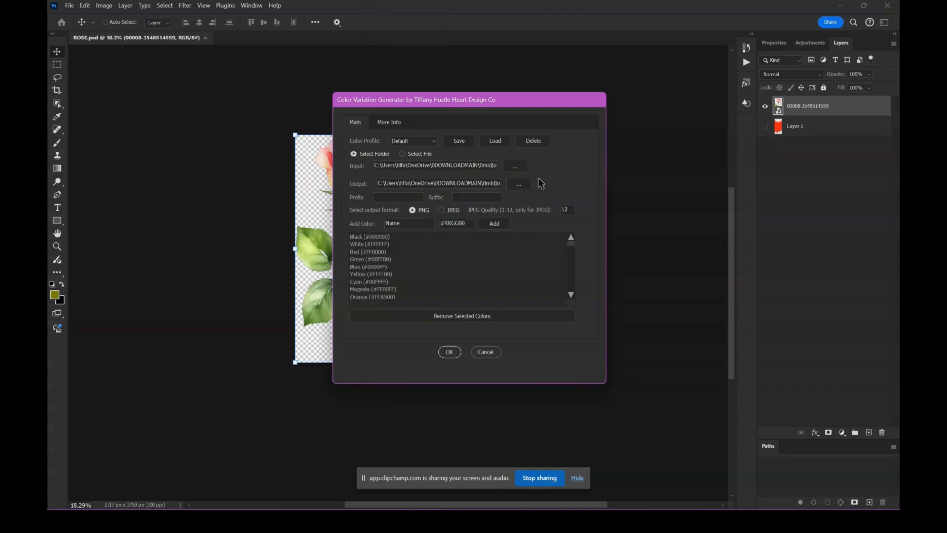
pyautogui.click(516, 166)
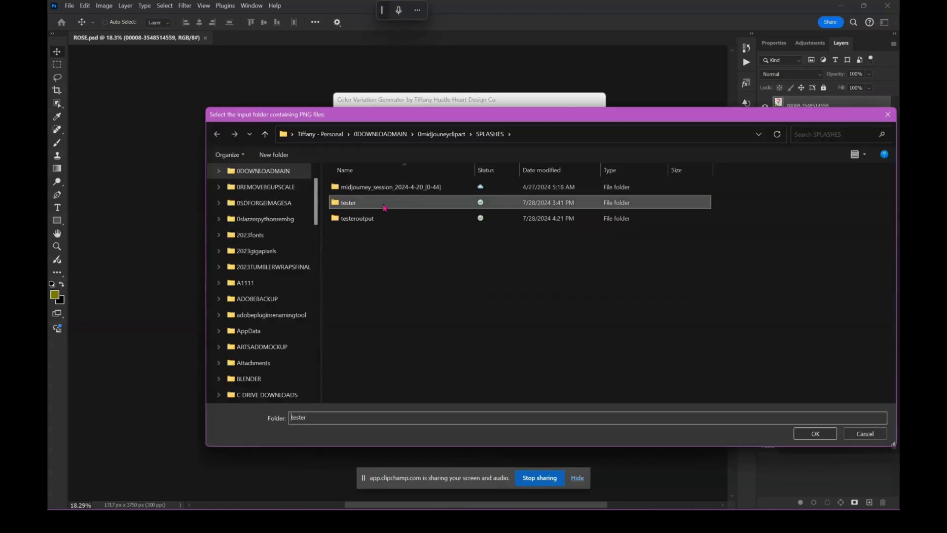
pyautogui.doubleClick(385, 207)
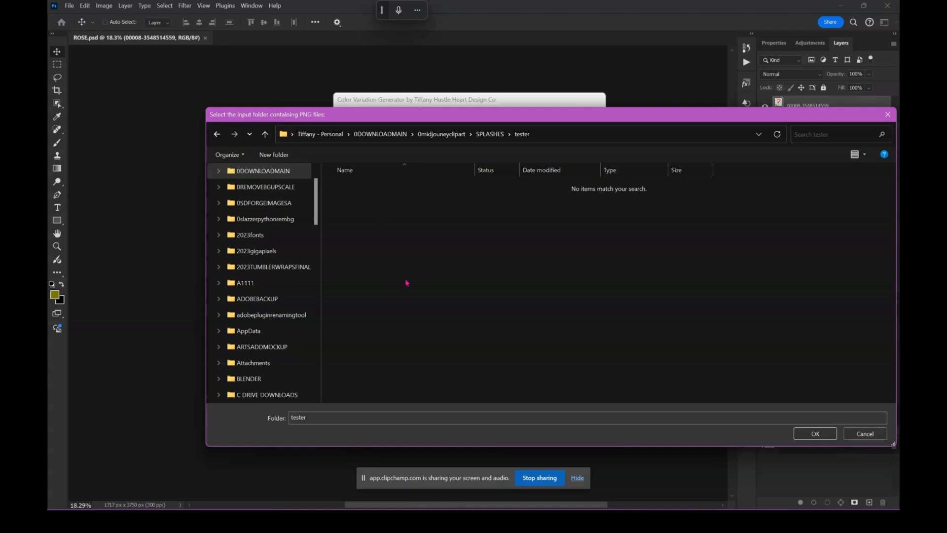
# - Switch to File Explorer's SPLASHES window and preview the heart and square images in the tester folder
pyautogui.moveTo(607, 521)
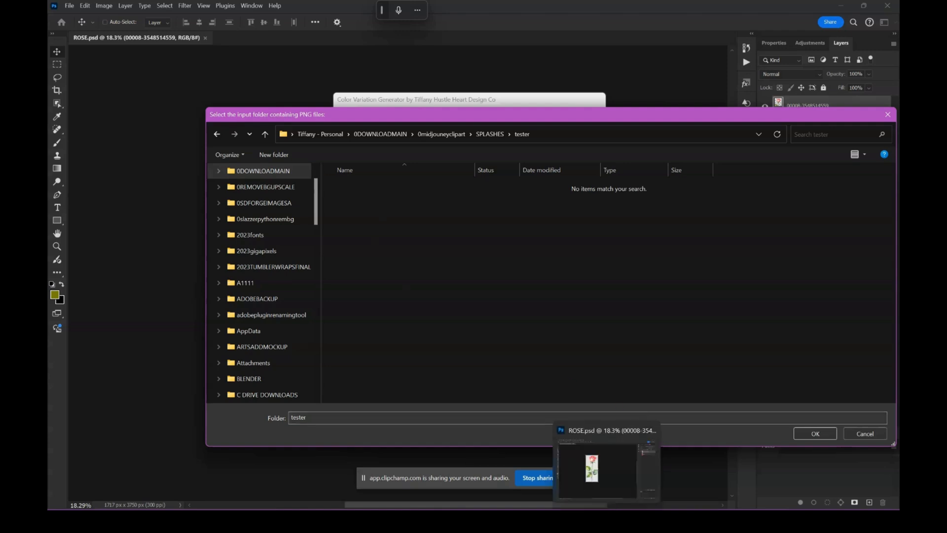
pyautogui.moveTo(497, 520)
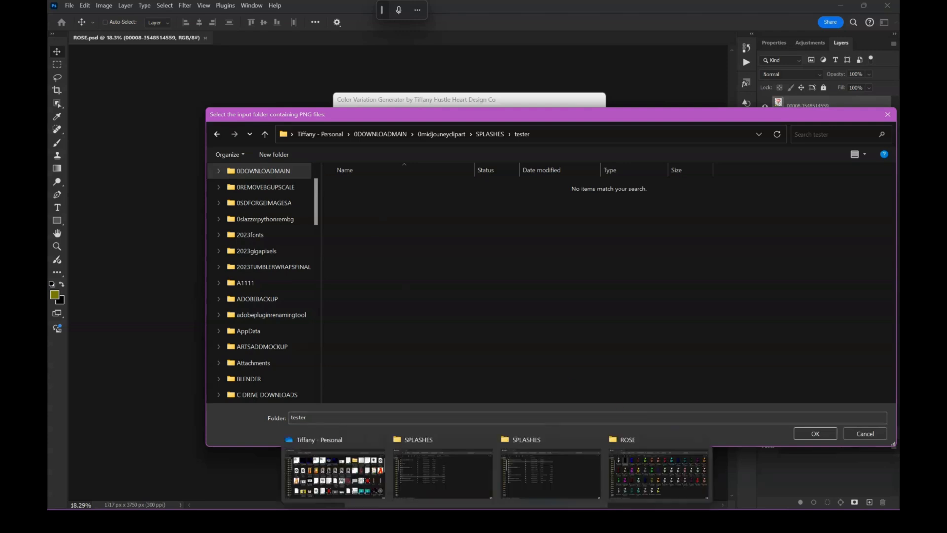
pyautogui.click(442, 473)
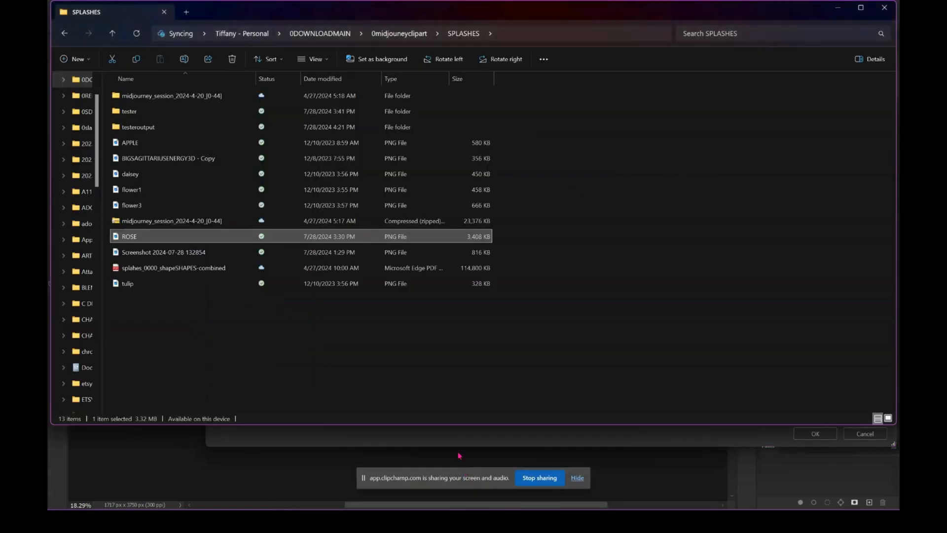
pyautogui.doubleClick(127, 115)
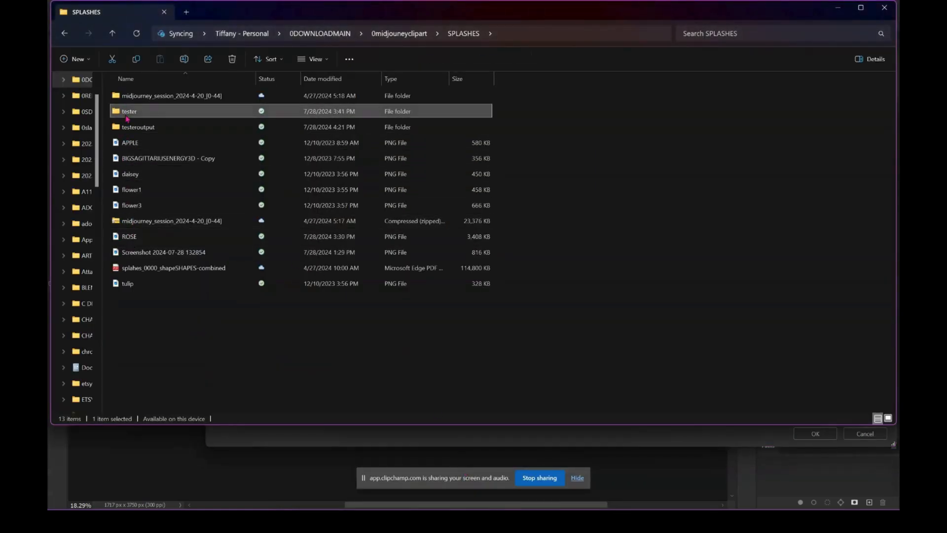
pyautogui.click(125, 119)
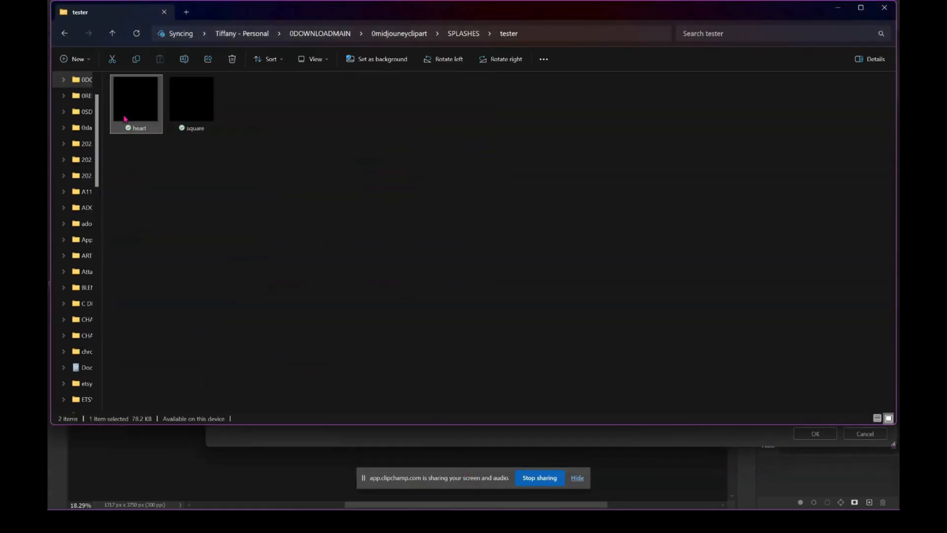
pyautogui.doubleClick(125, 119)
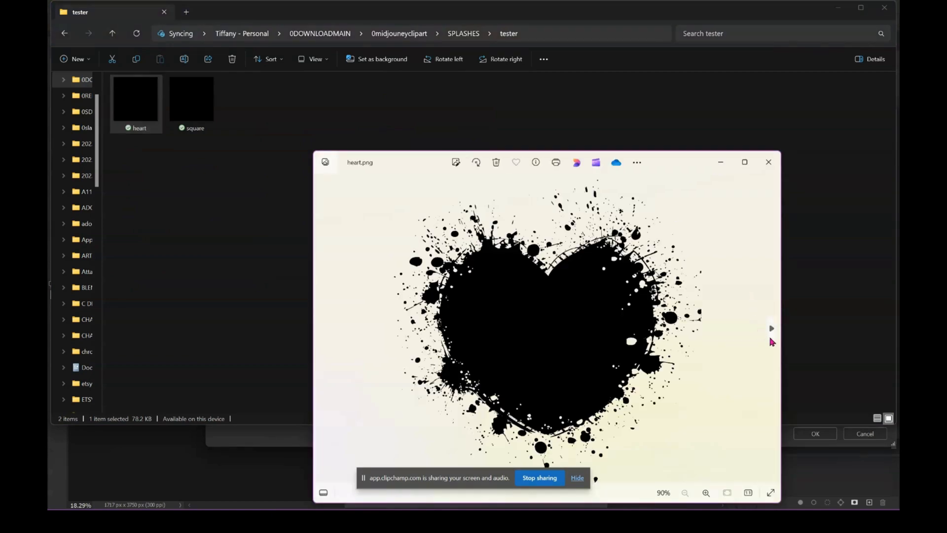
pyautogui.click(772, 328)
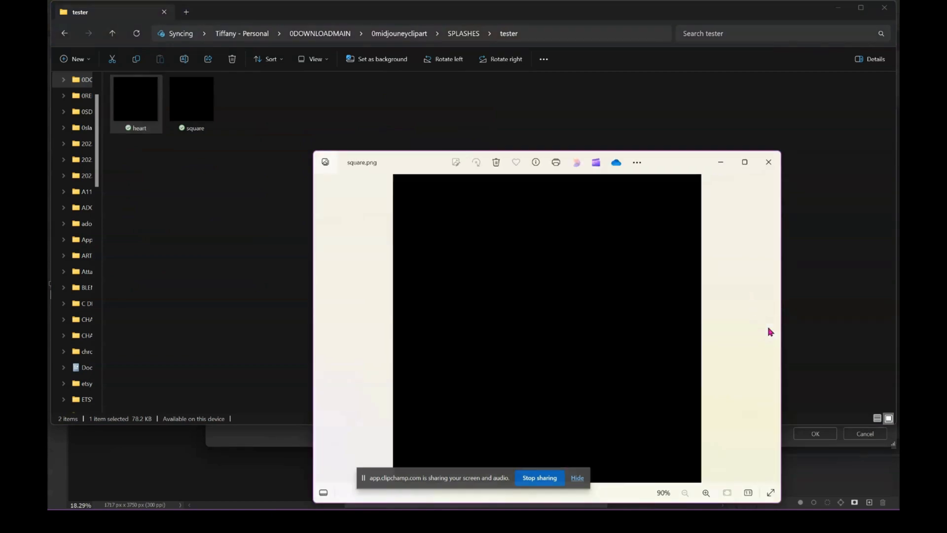
pyautogui.click(769, 162)
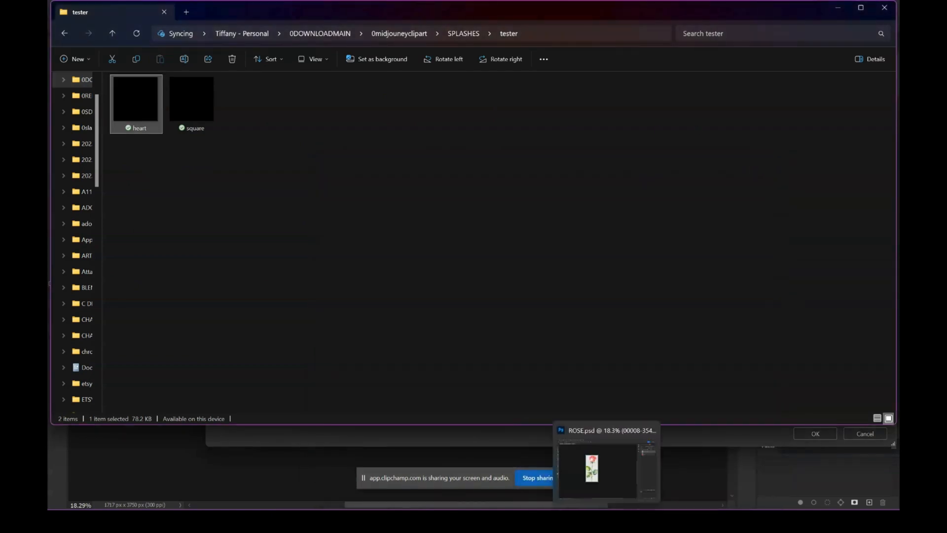
# - Return to Photoshop, confirm tester as the input folder and choose the noorange color profile
pyautogui.click(600, 520)
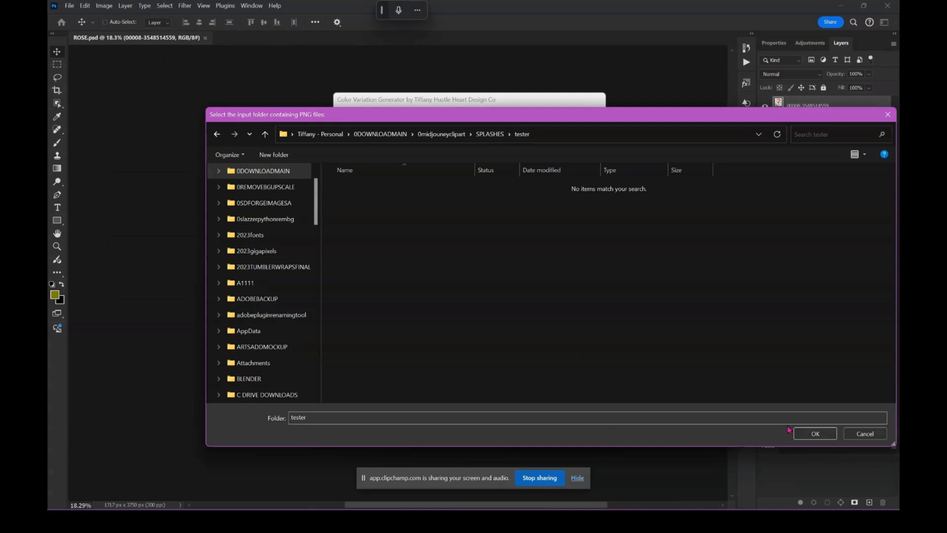
pyautogui.click(812, 434)
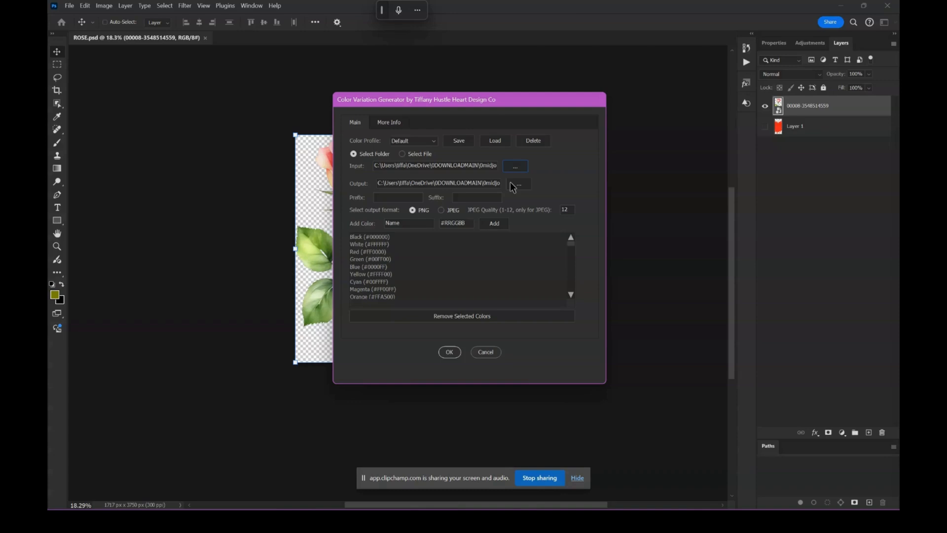
pyautogui.click(433, 141)
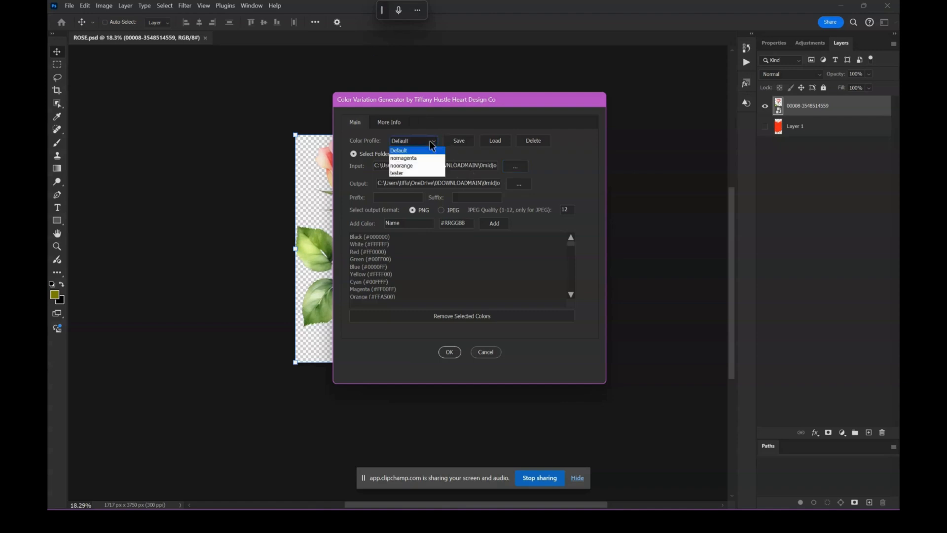
pyautogui.click(403, 166)
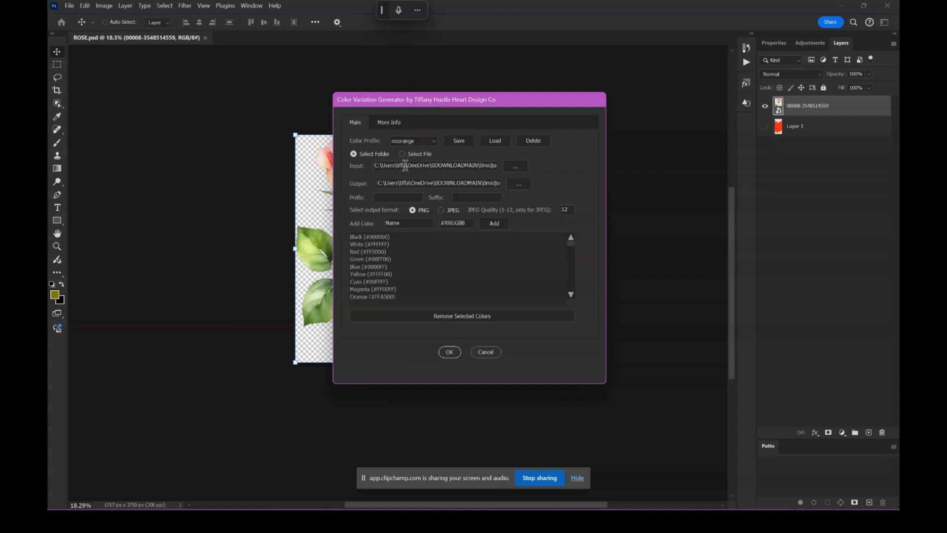
# - Load the noorange color profile and add the color Olive (#808000) to its list
pyautogui.click(495, 143)
pyautogui.scroll(-1, 401, 288)
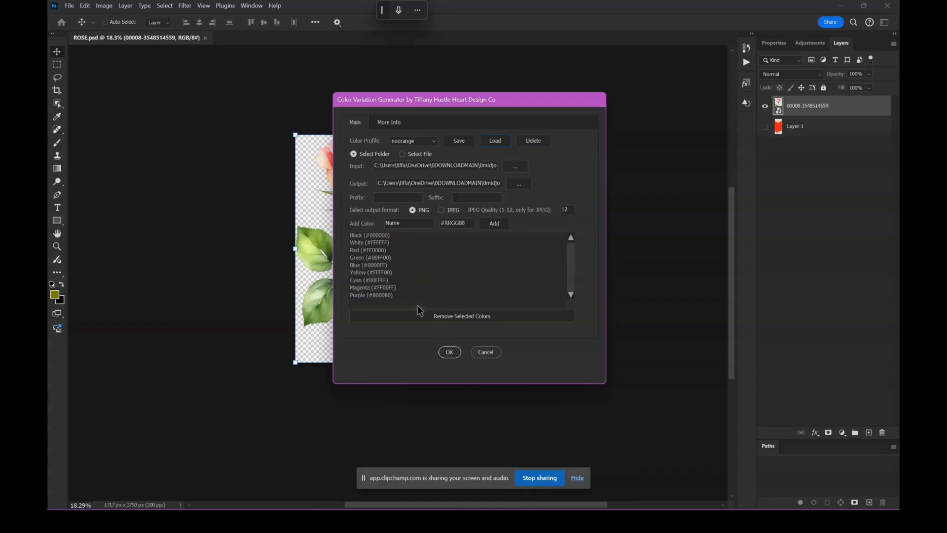
pyautogui.click(410, 223)
pyautogui.click(505, 224)
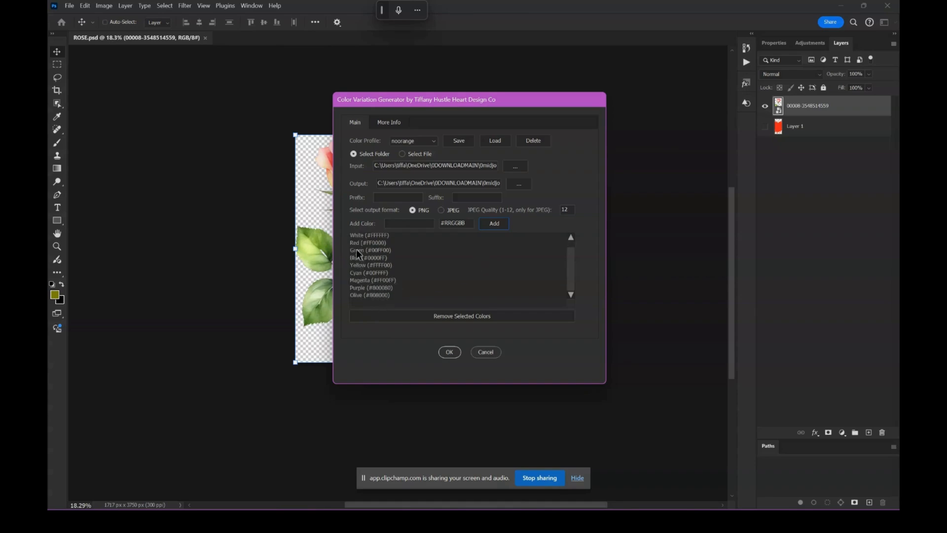
pyautogui.scroll(1, 355, 244)
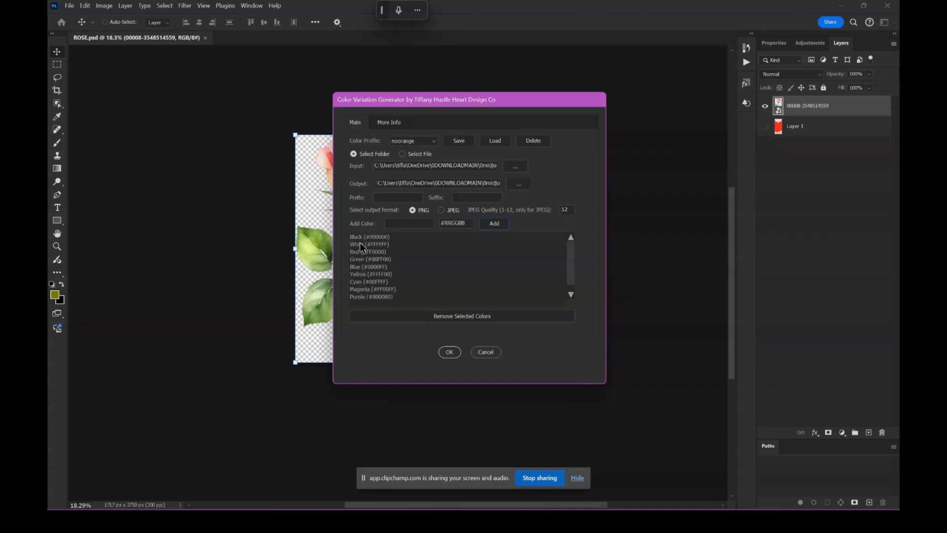
# - Run the color generator on the tester folder, then switch to File Explorer and open testeroutput inside SPLASHES
pyautogui.click(449, 353)
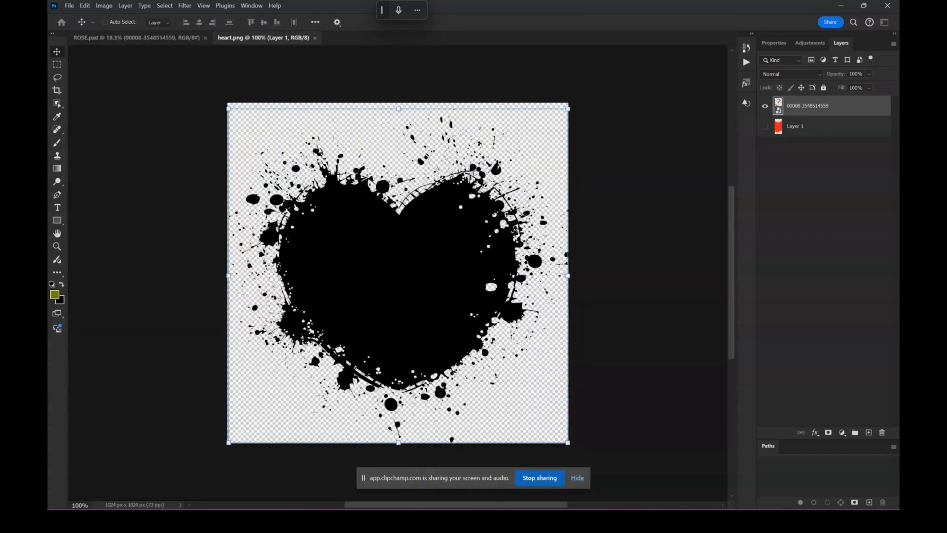
pyautogui.moveTo(497, 521)
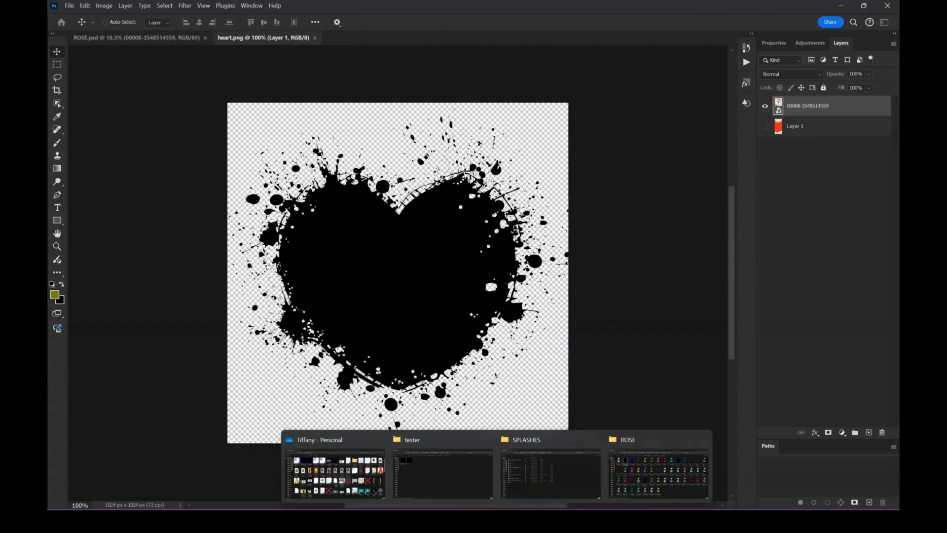
pyautogui.click(479, 471)
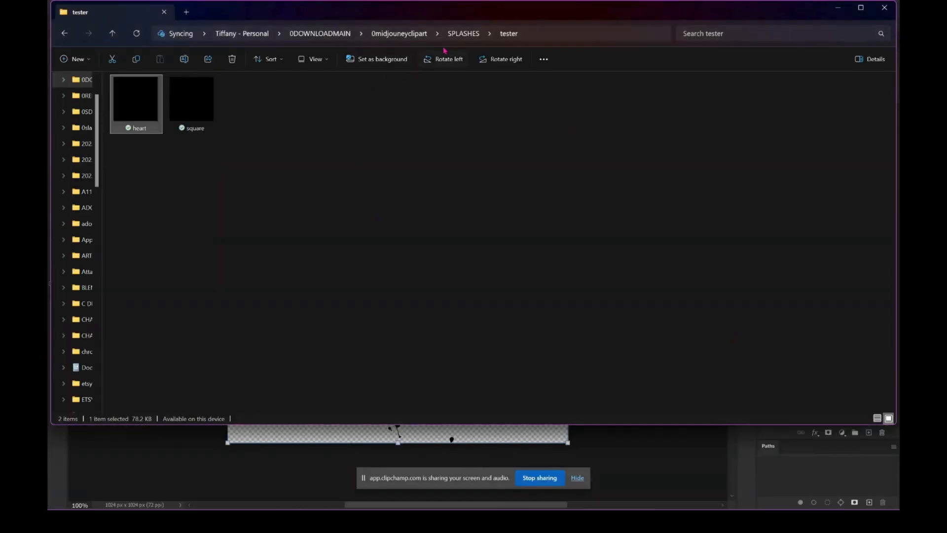
pyautogui.click(464, 33)
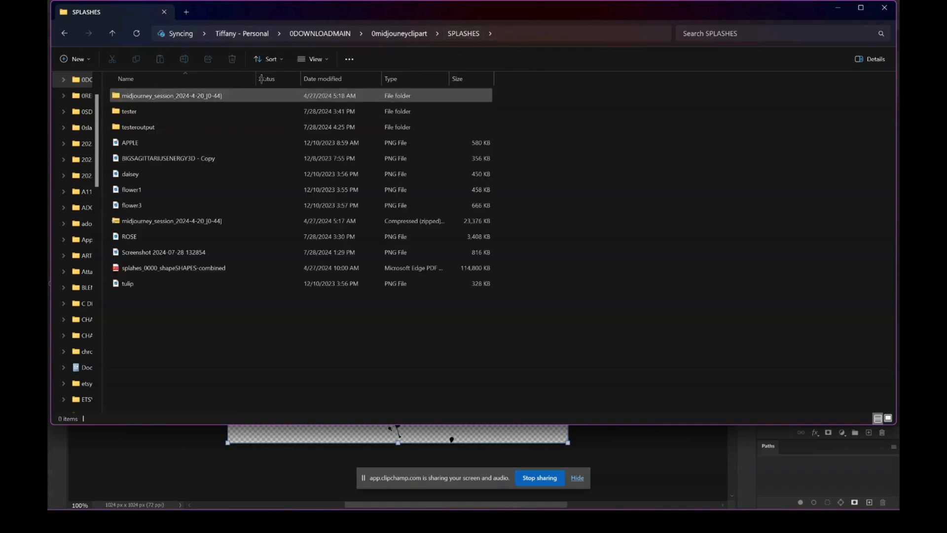
pyautogui.doubleClick(159, 129)
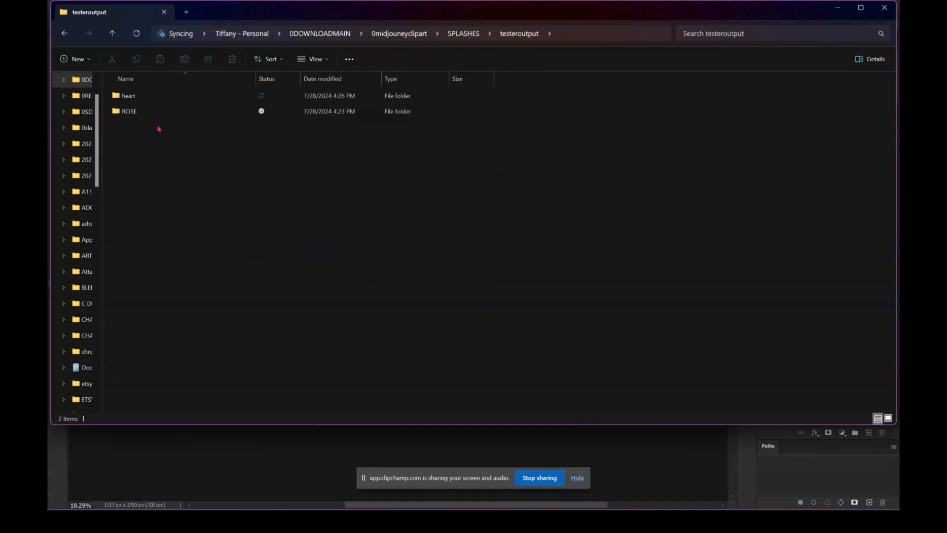
# - Inspect the generated color variations in the square and heart output folders
pyautogui.click(149, 98)
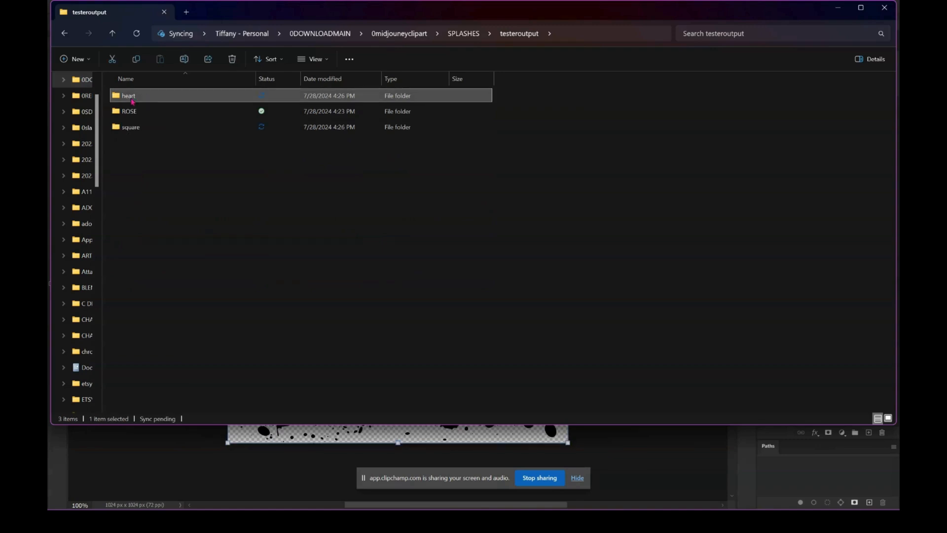
pyautogui.doubleClick(132, 101)
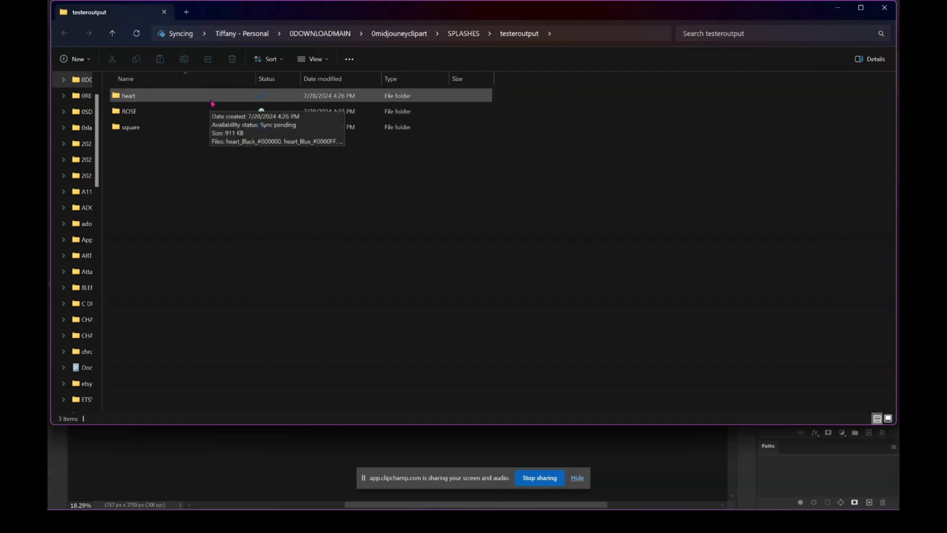
pyautogui.click(193, 127)
pyautogui.doubleClick(192, 128)
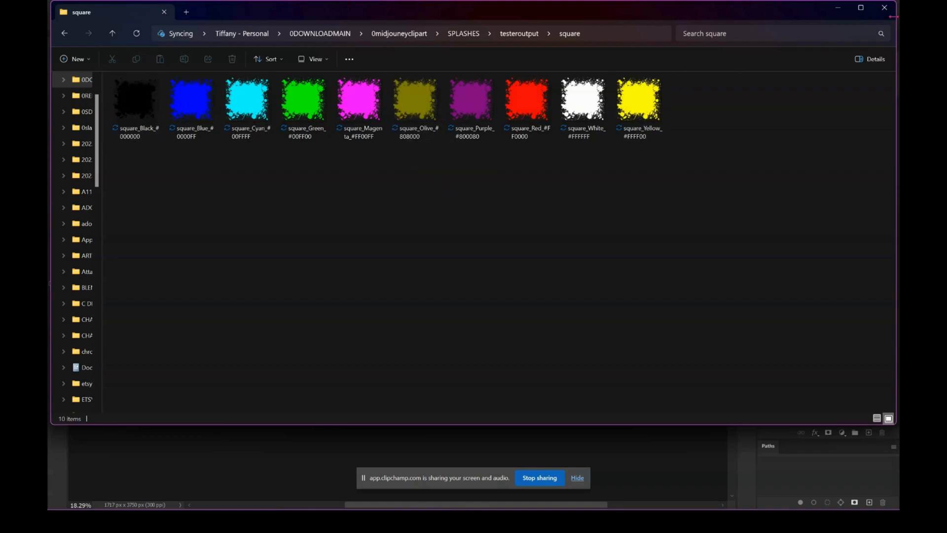
pyautogui.click(518, 34)
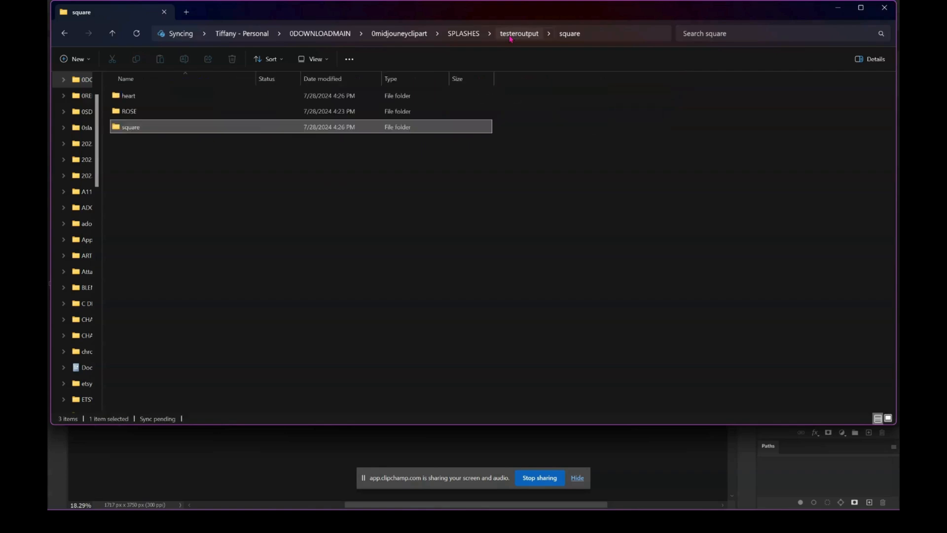
pyautogui.click(132, 97)
pyautogui.doubleClick(132, 96)
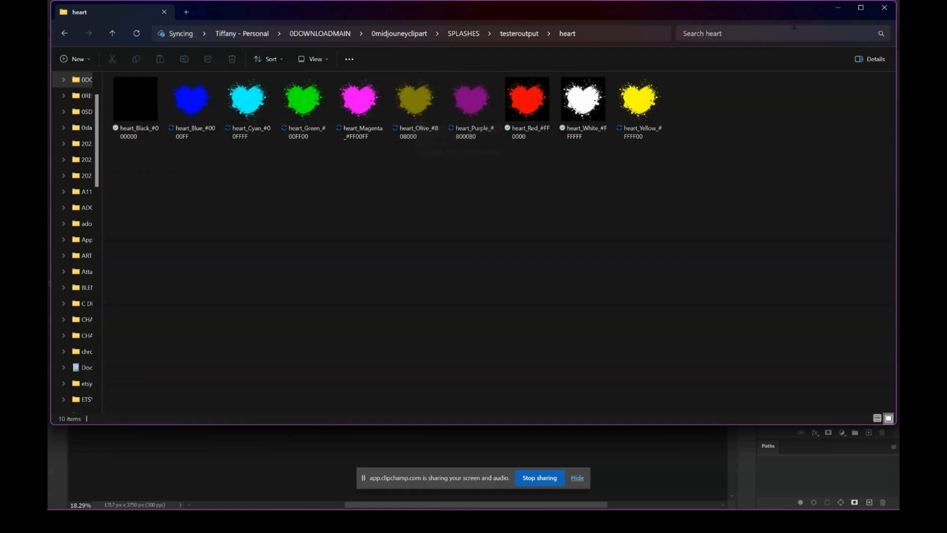
# - Open the ROSE folder in testeroutput, preview the Olive (#808000) rose image and close the preview
pyautogui.click(523, 35)
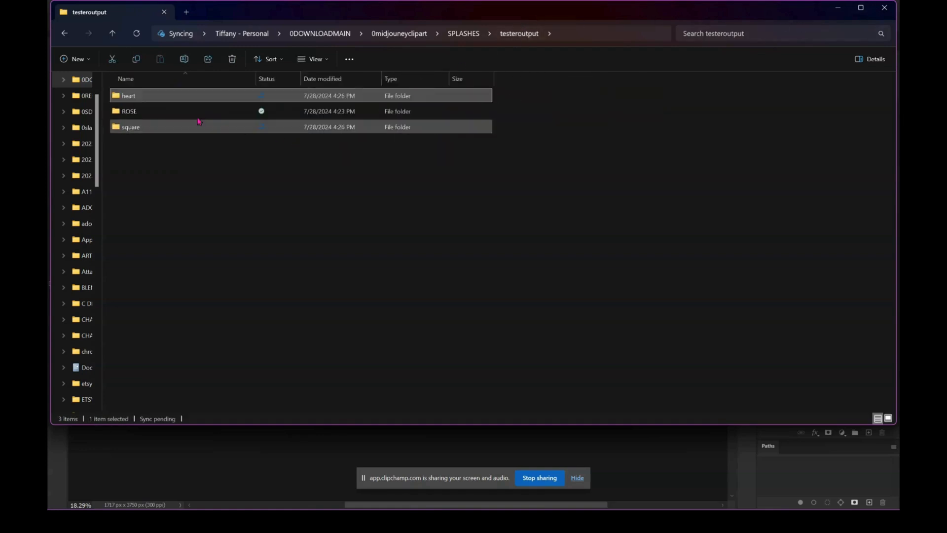
pyautogui.doubleClick(179, 117)
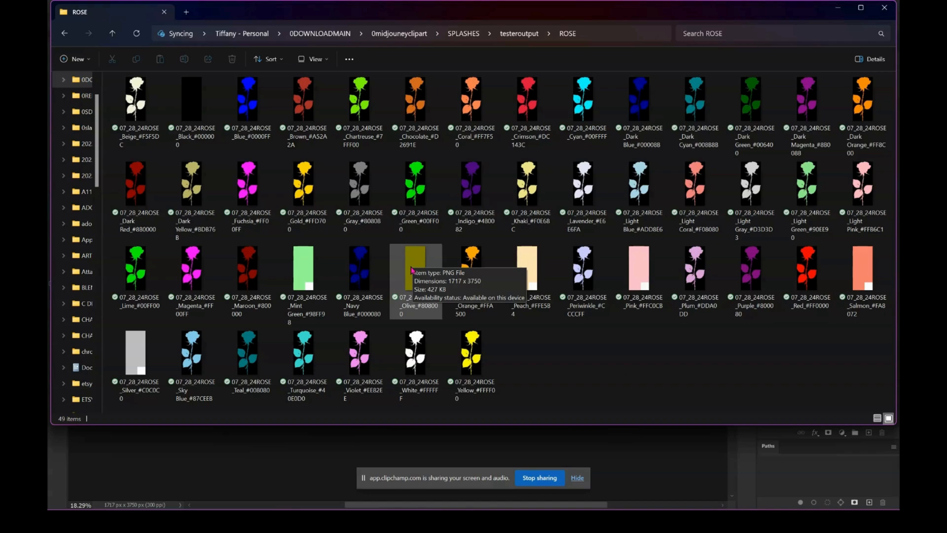
pyautogui.click(414, 251)
pyautogui.doubleClick(414, 252)
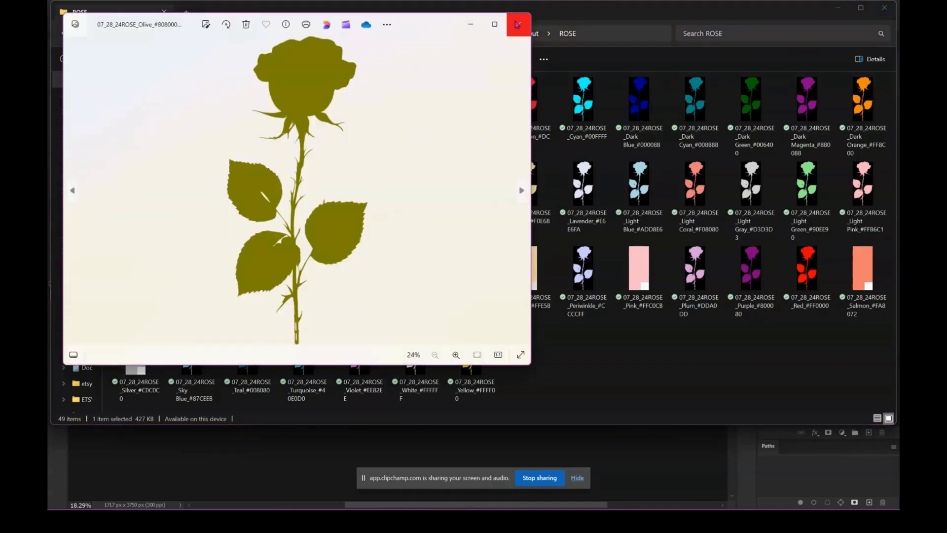
pyautogui.click(518, 23)
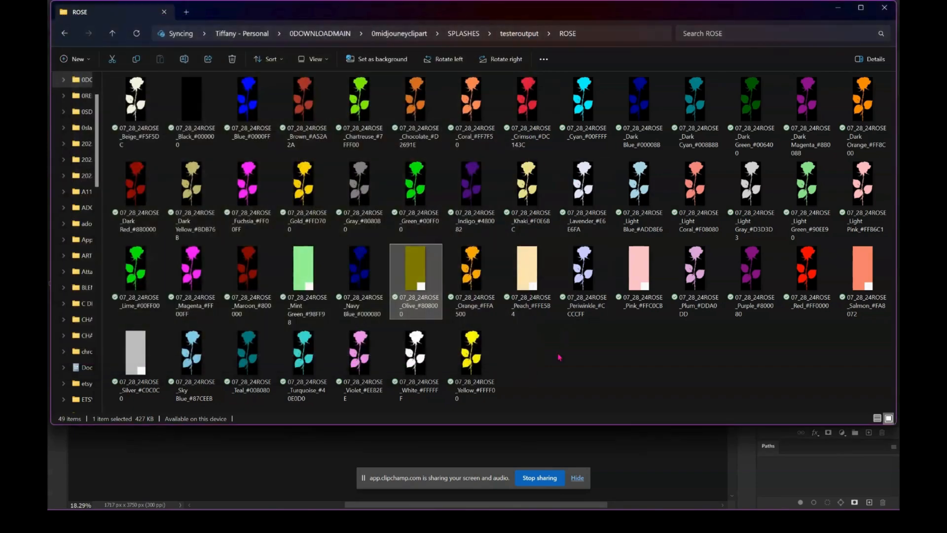